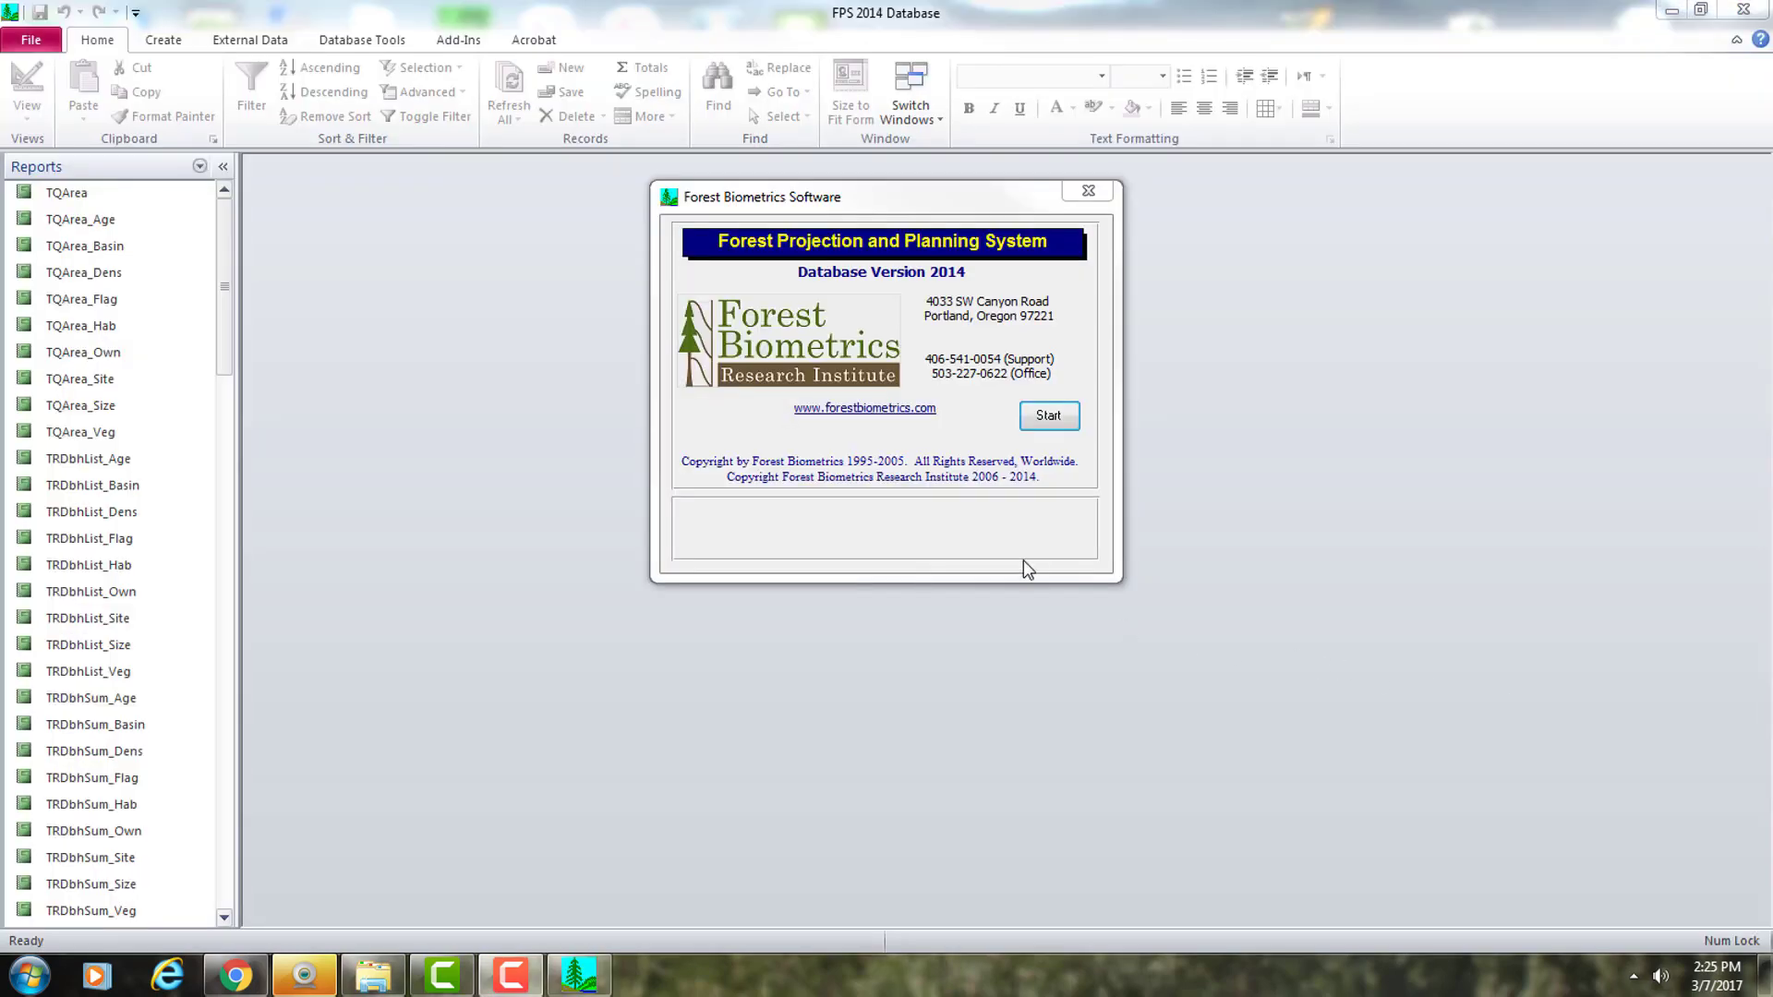
Start the Forest Projection and Planning System database, list its tables and open the ADMIN table
click(1048, 420)
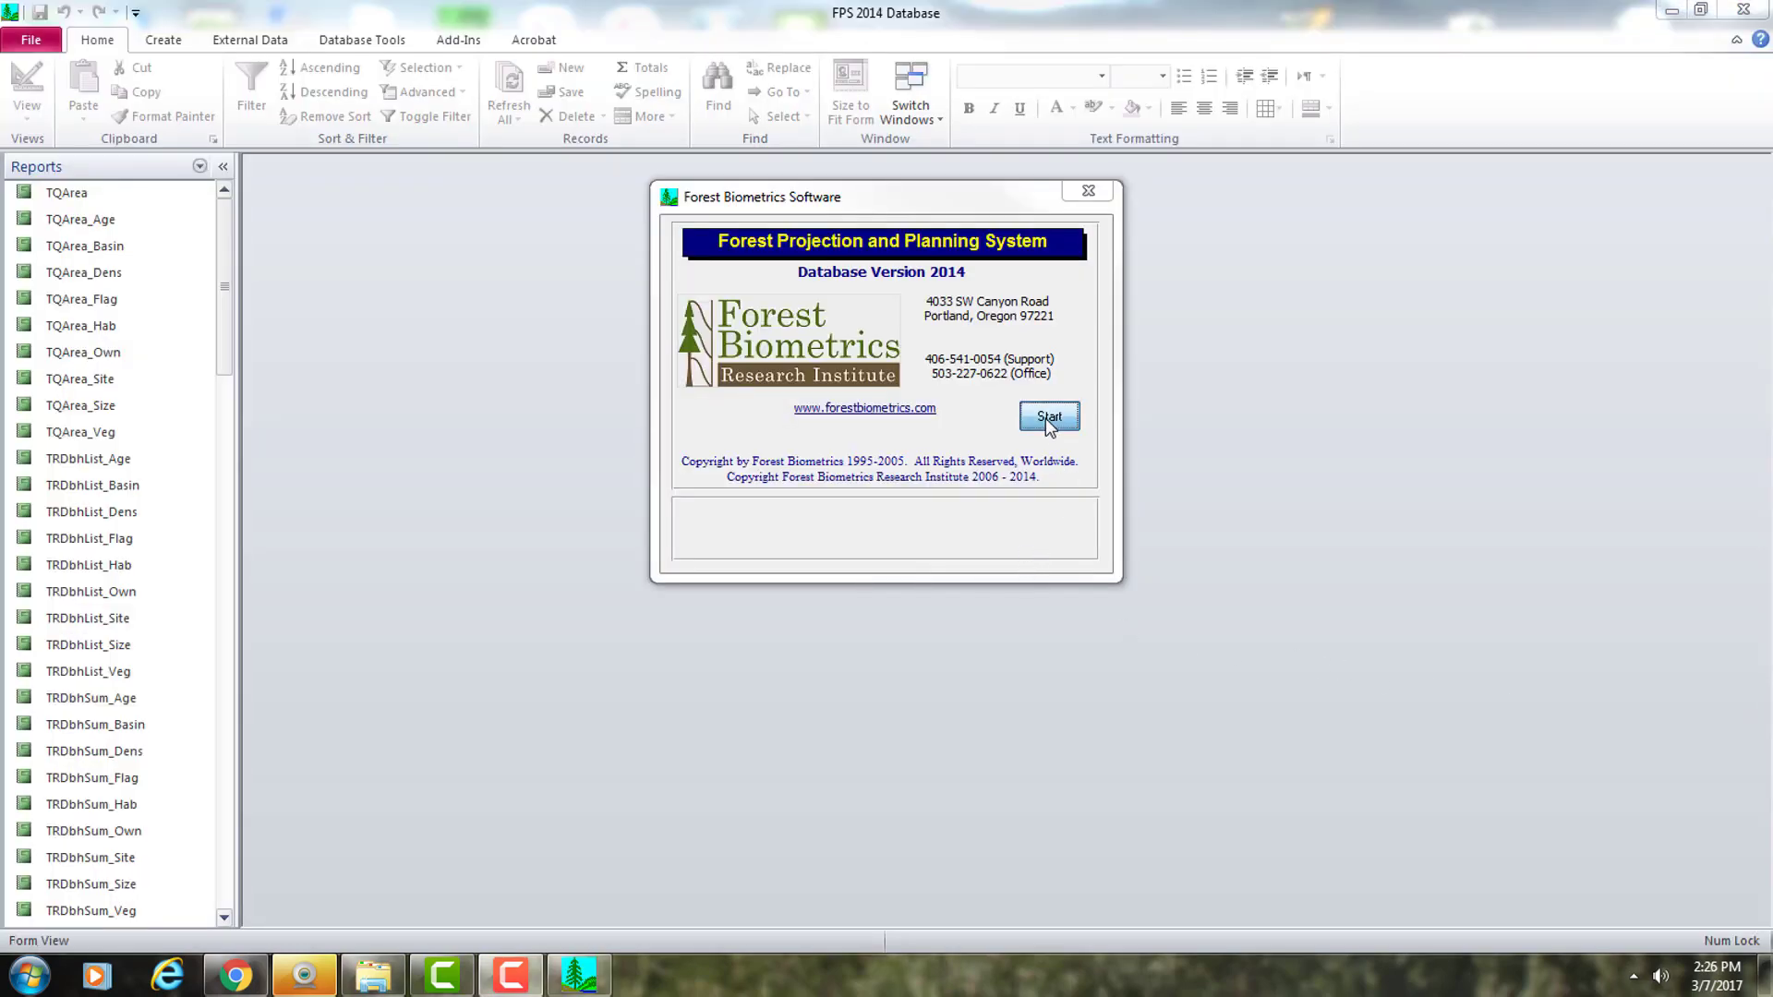
click(110, 167)
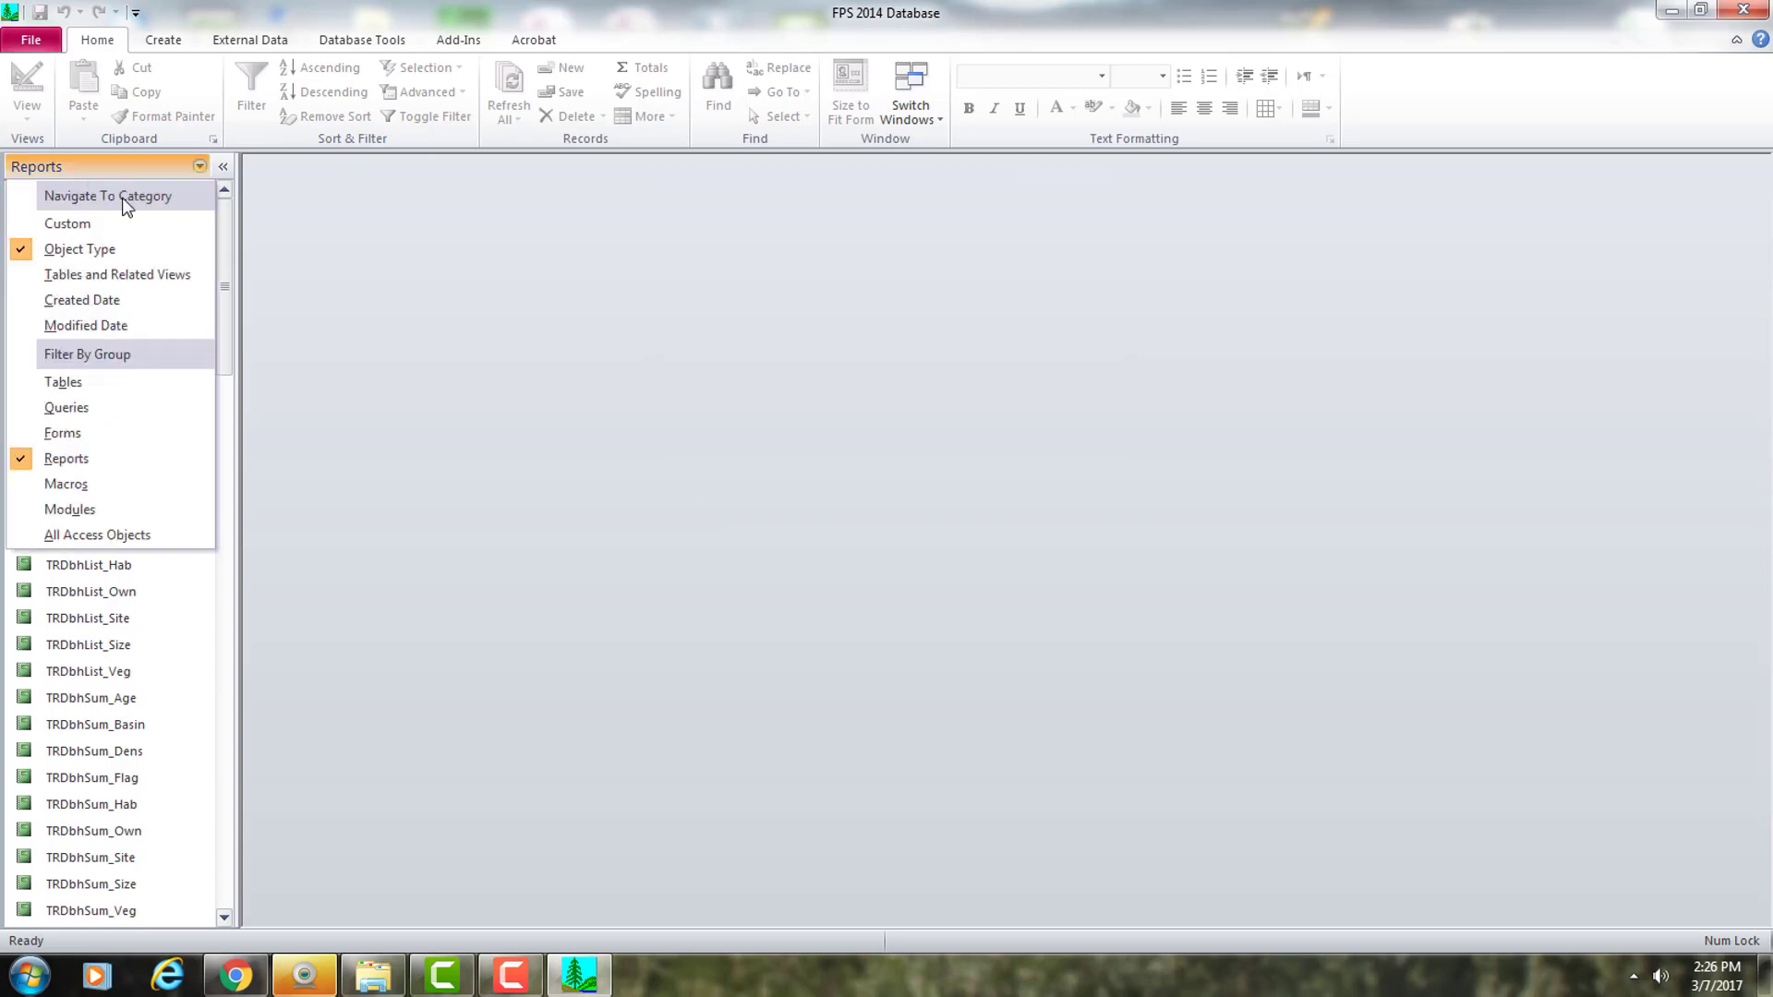
click(115, 383)
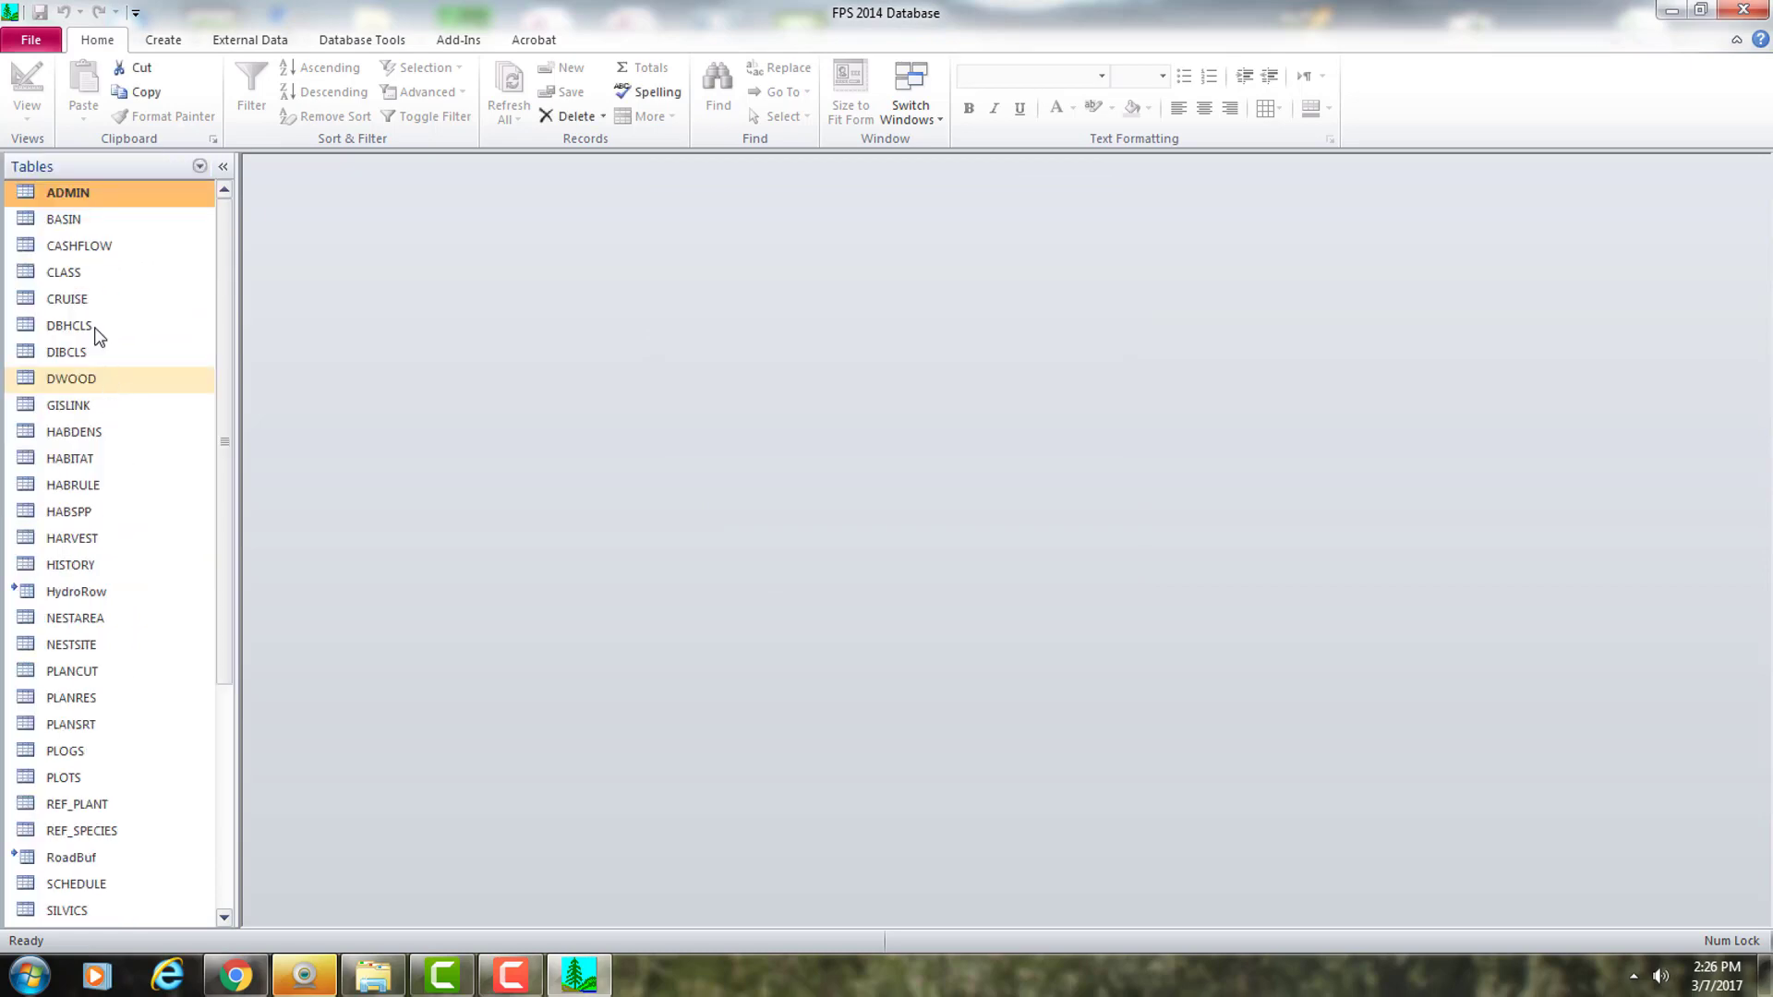
double_click(69, 192)
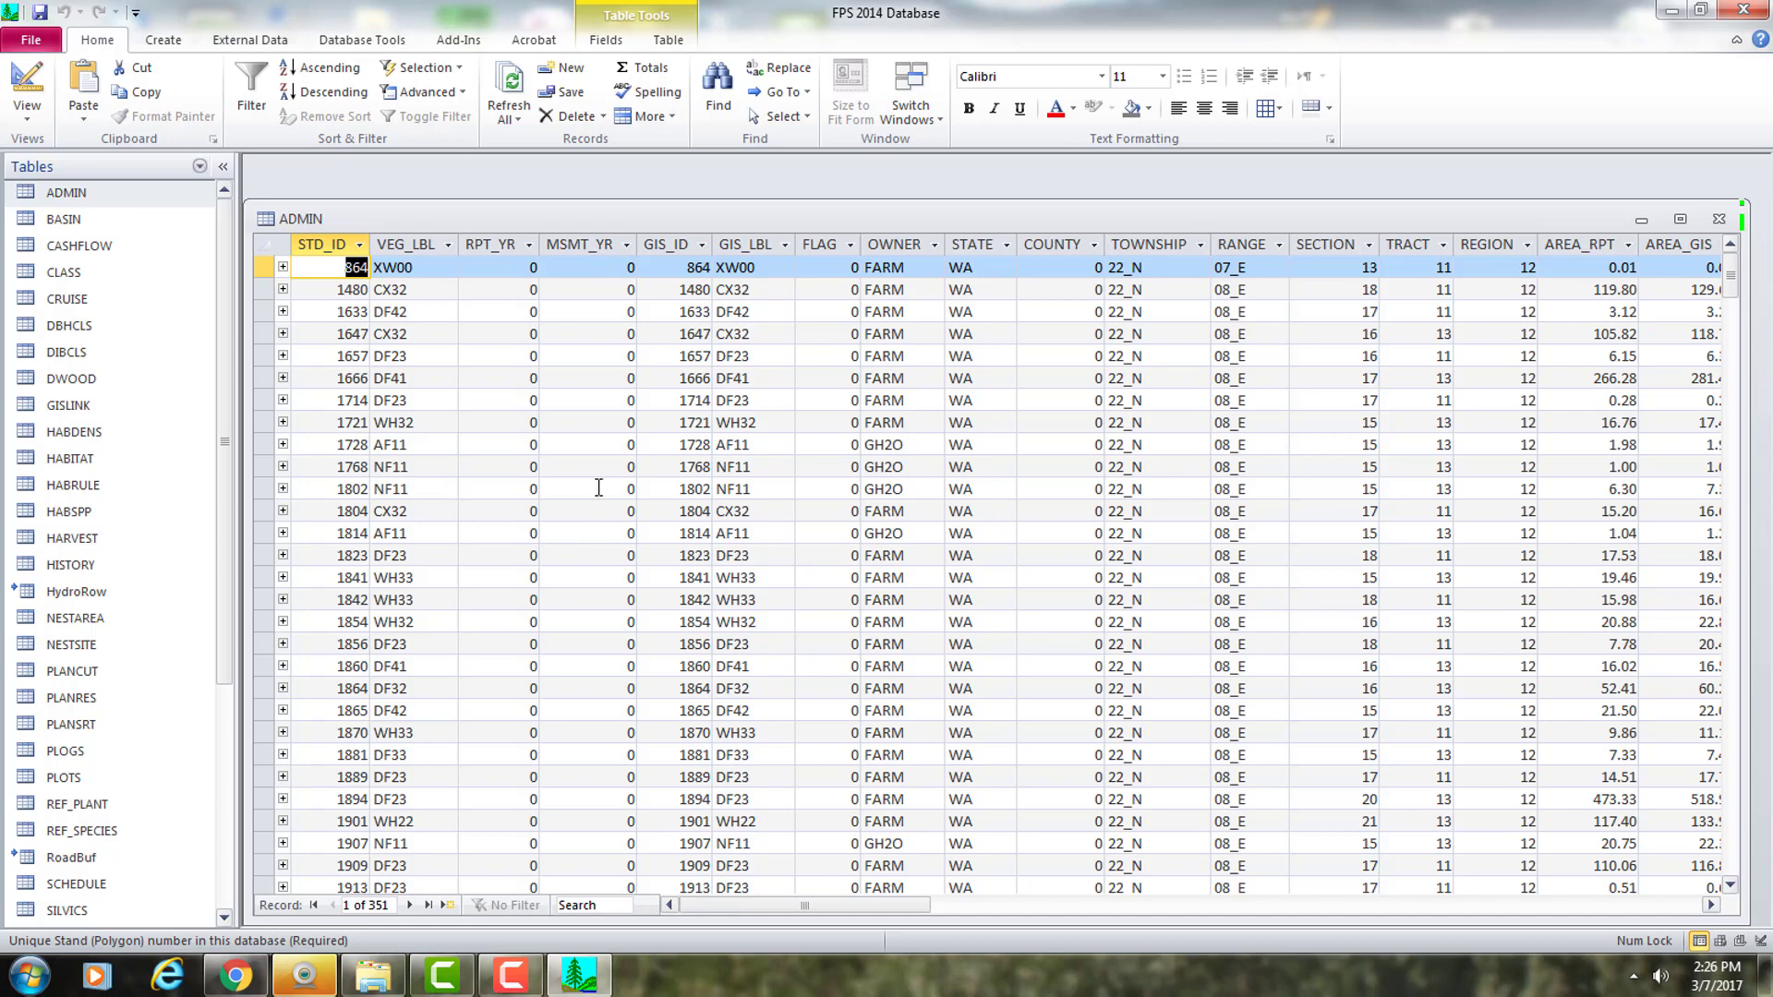
Flag all stands in the ADMIN table as selected
click(827, 267)
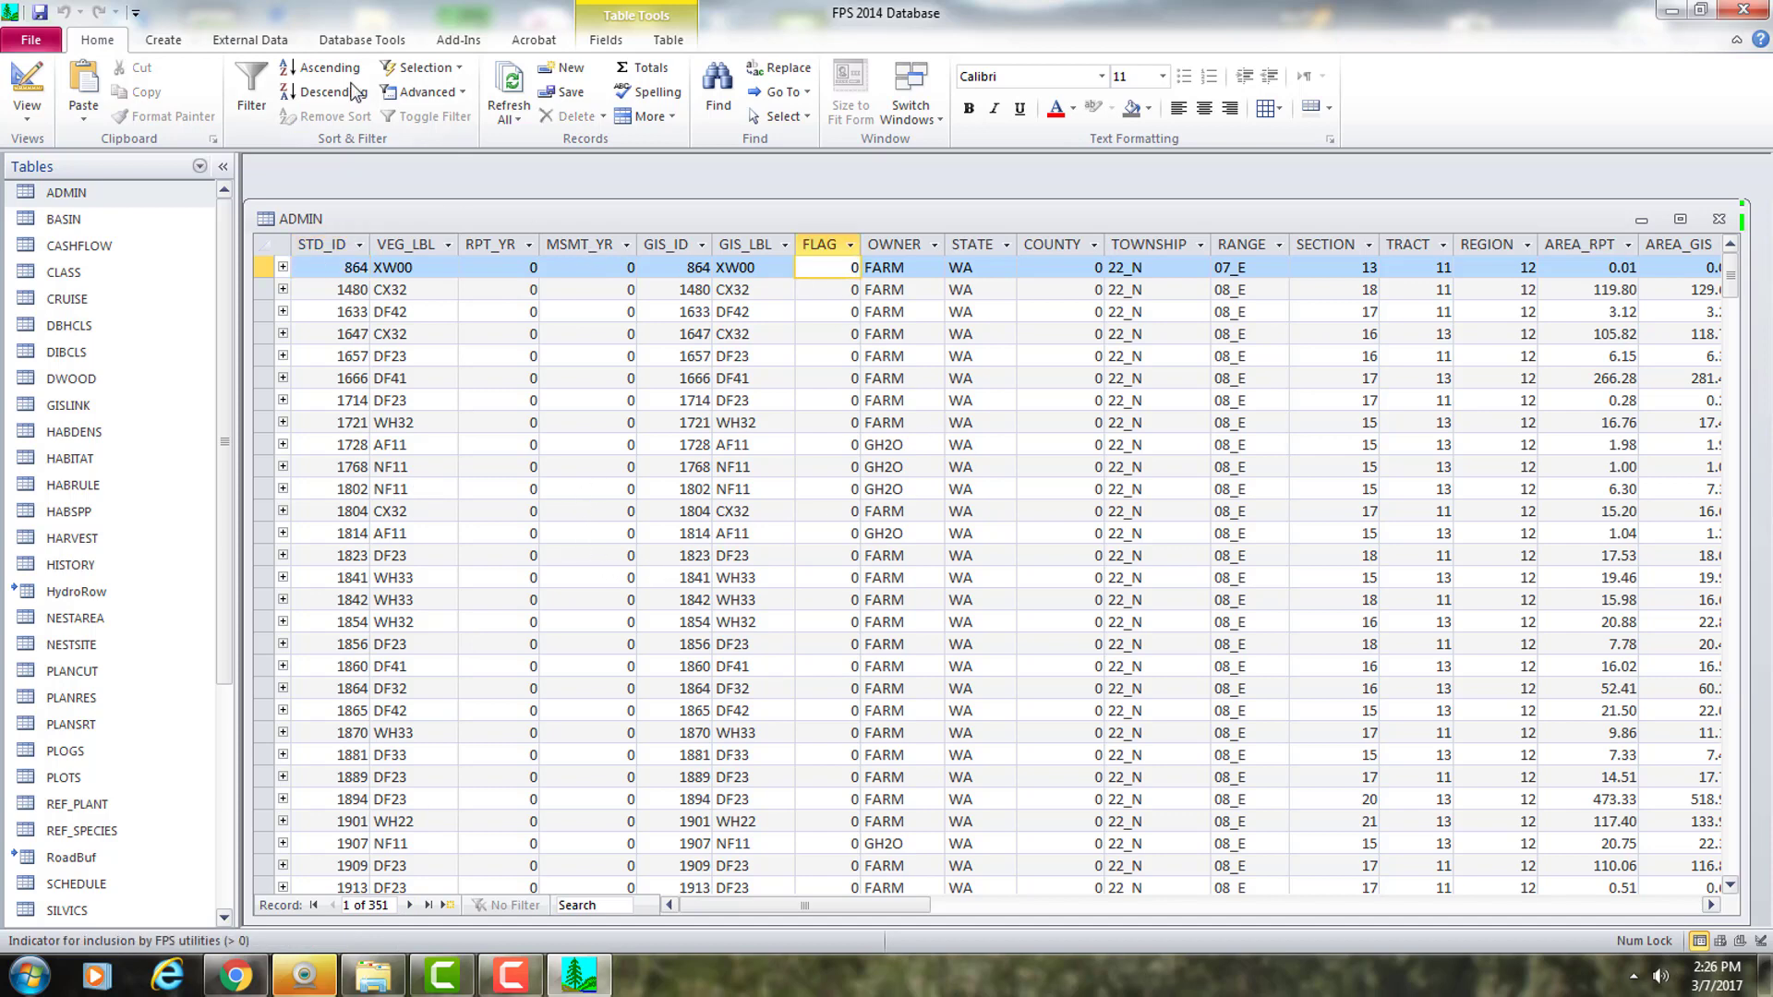
click(458, 40)
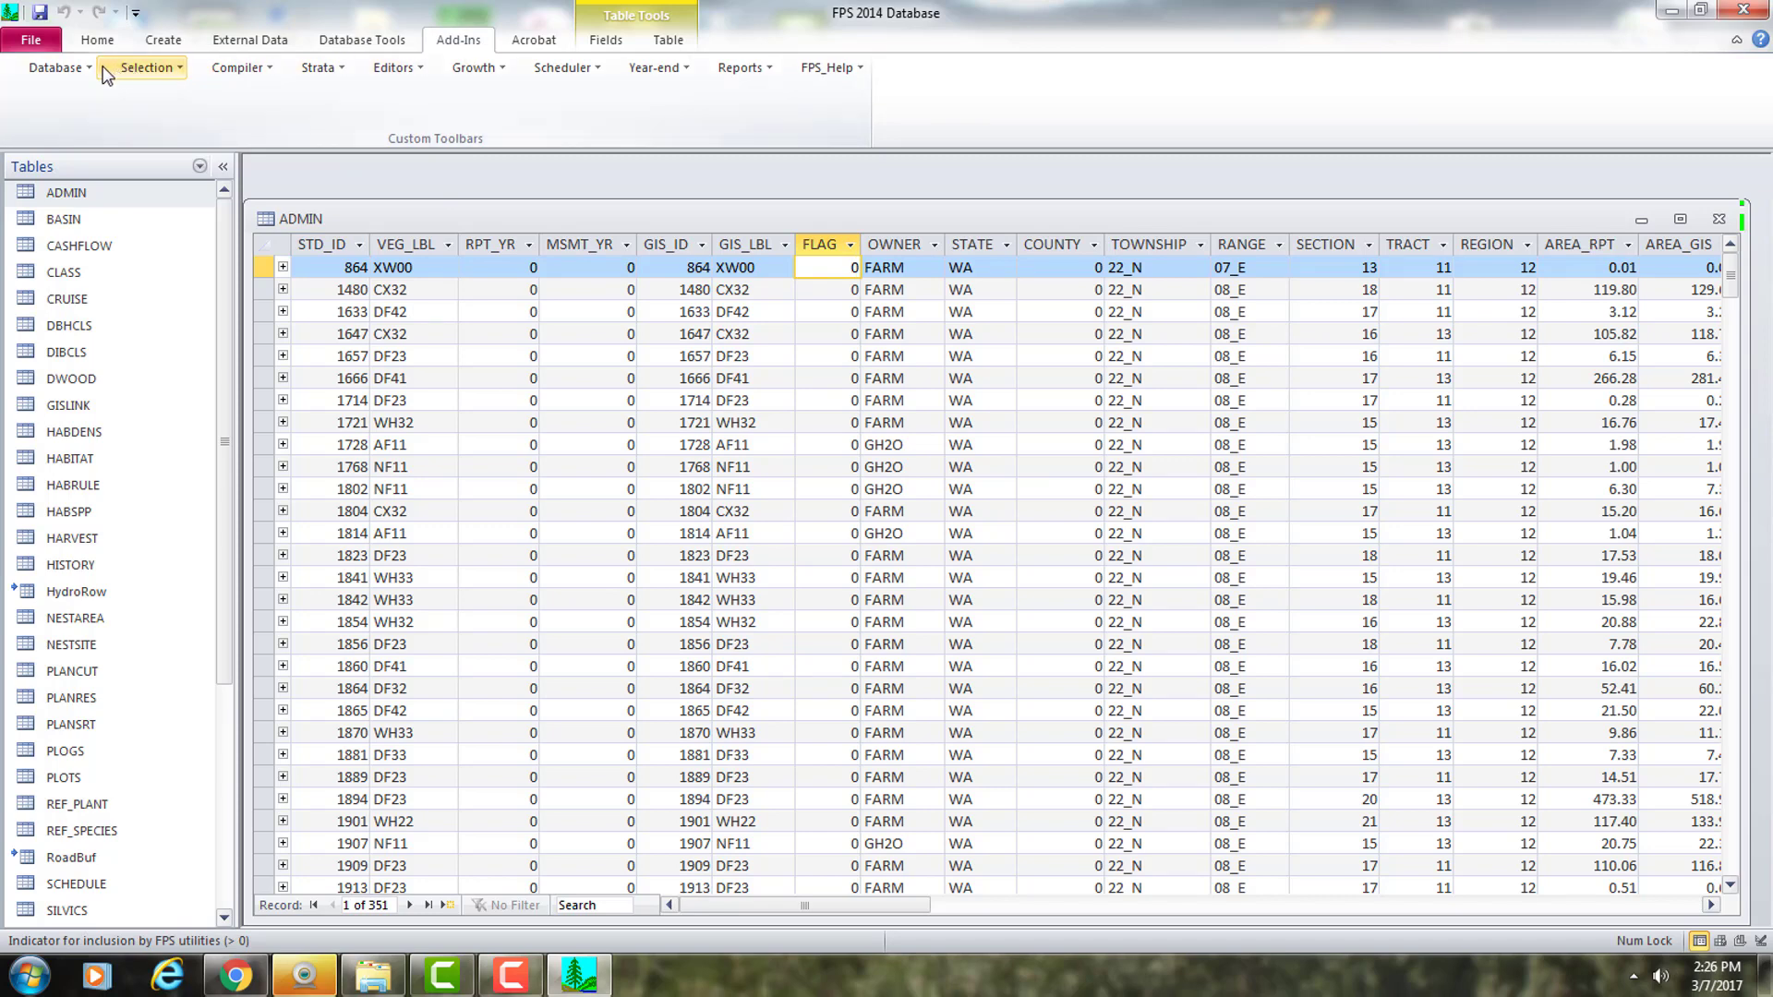
click(136, 69)
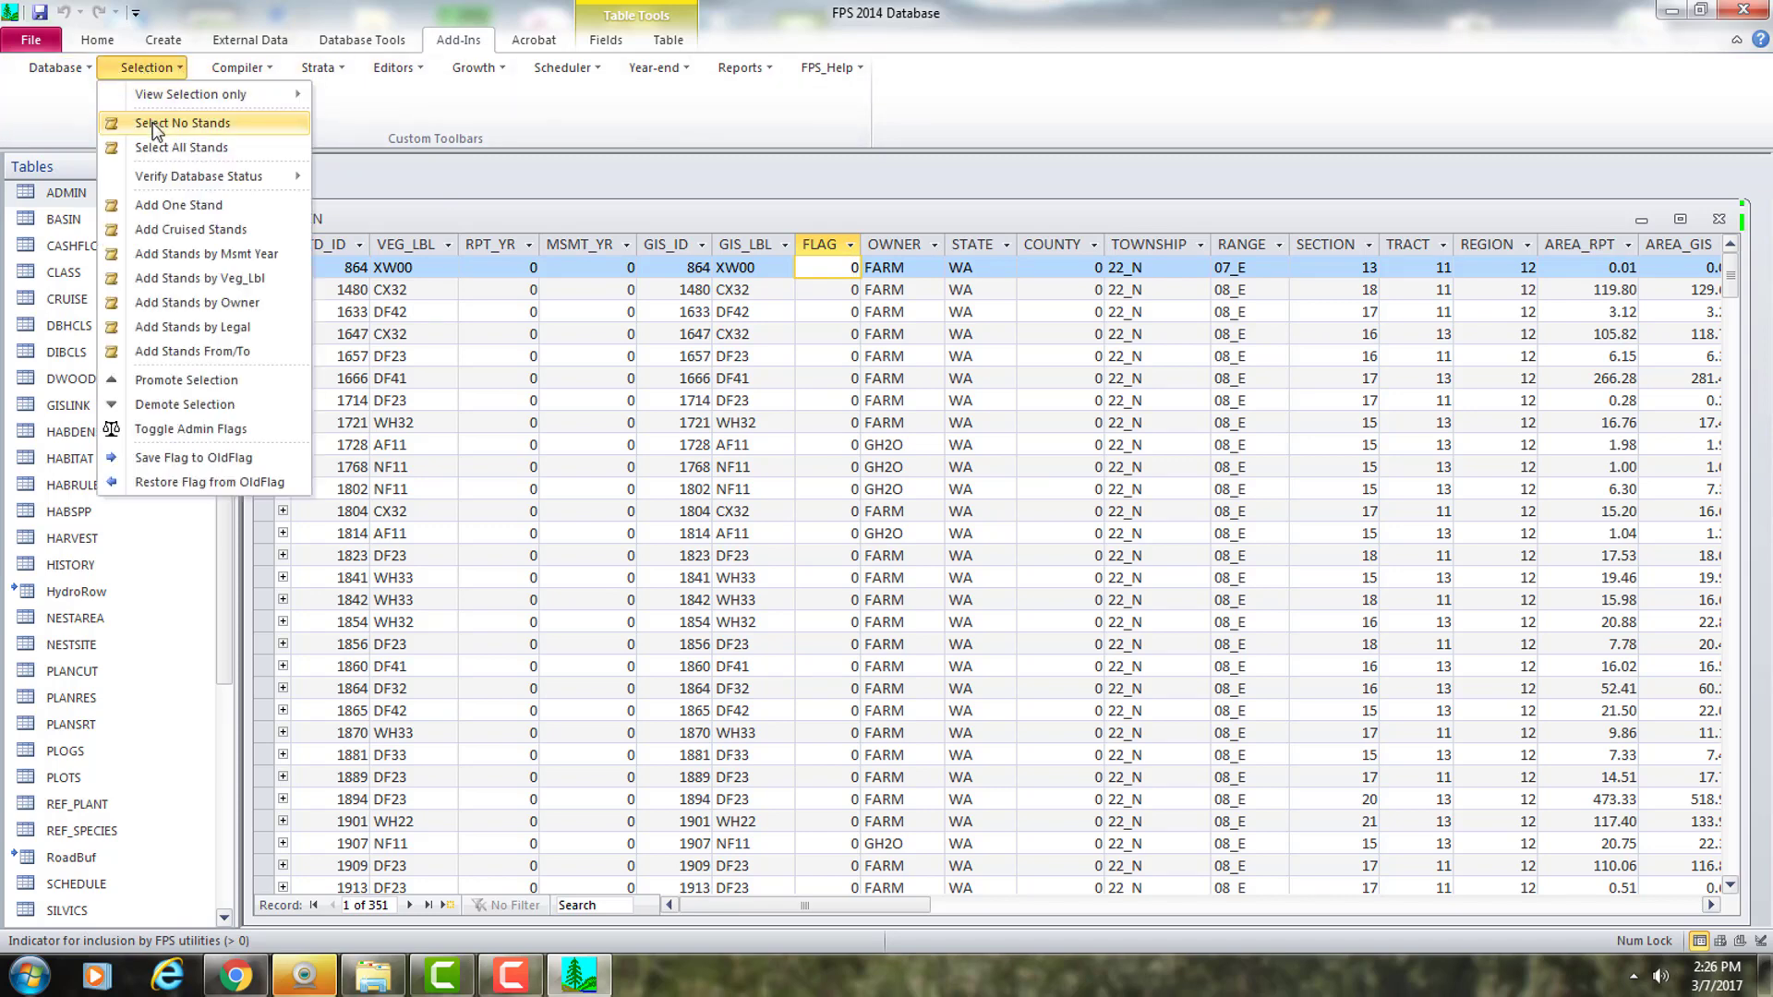
click(153, 147)
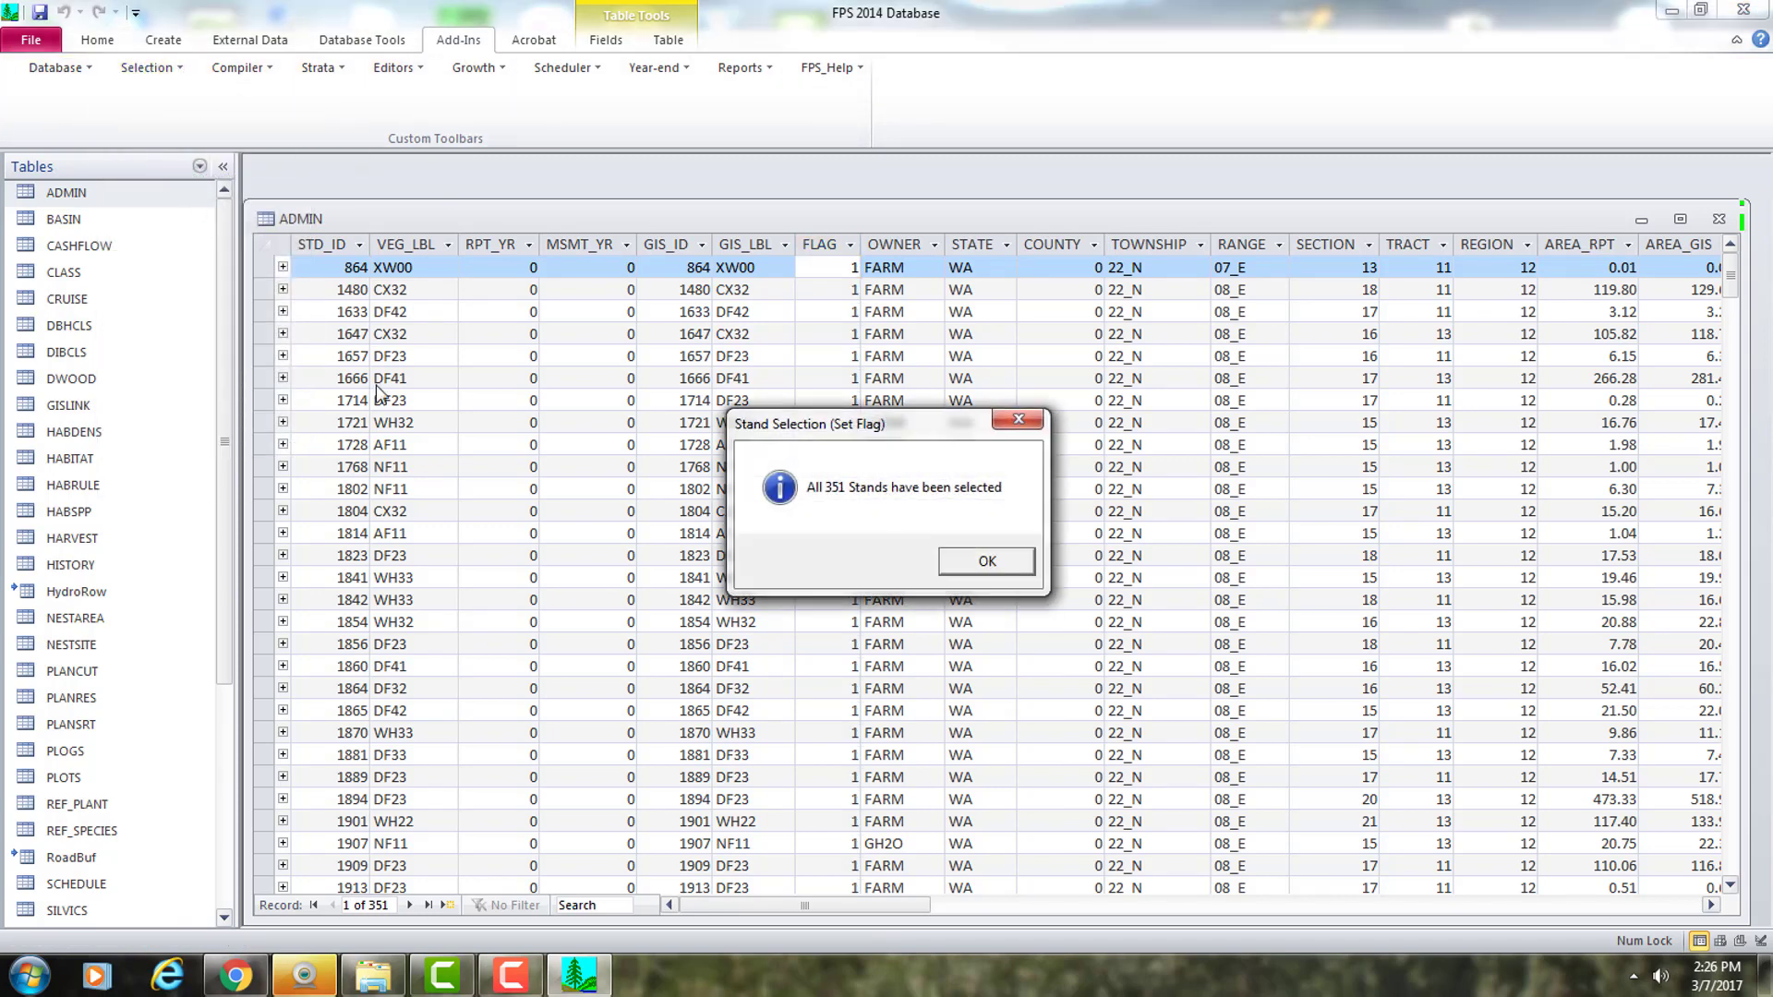
click(986, 562)
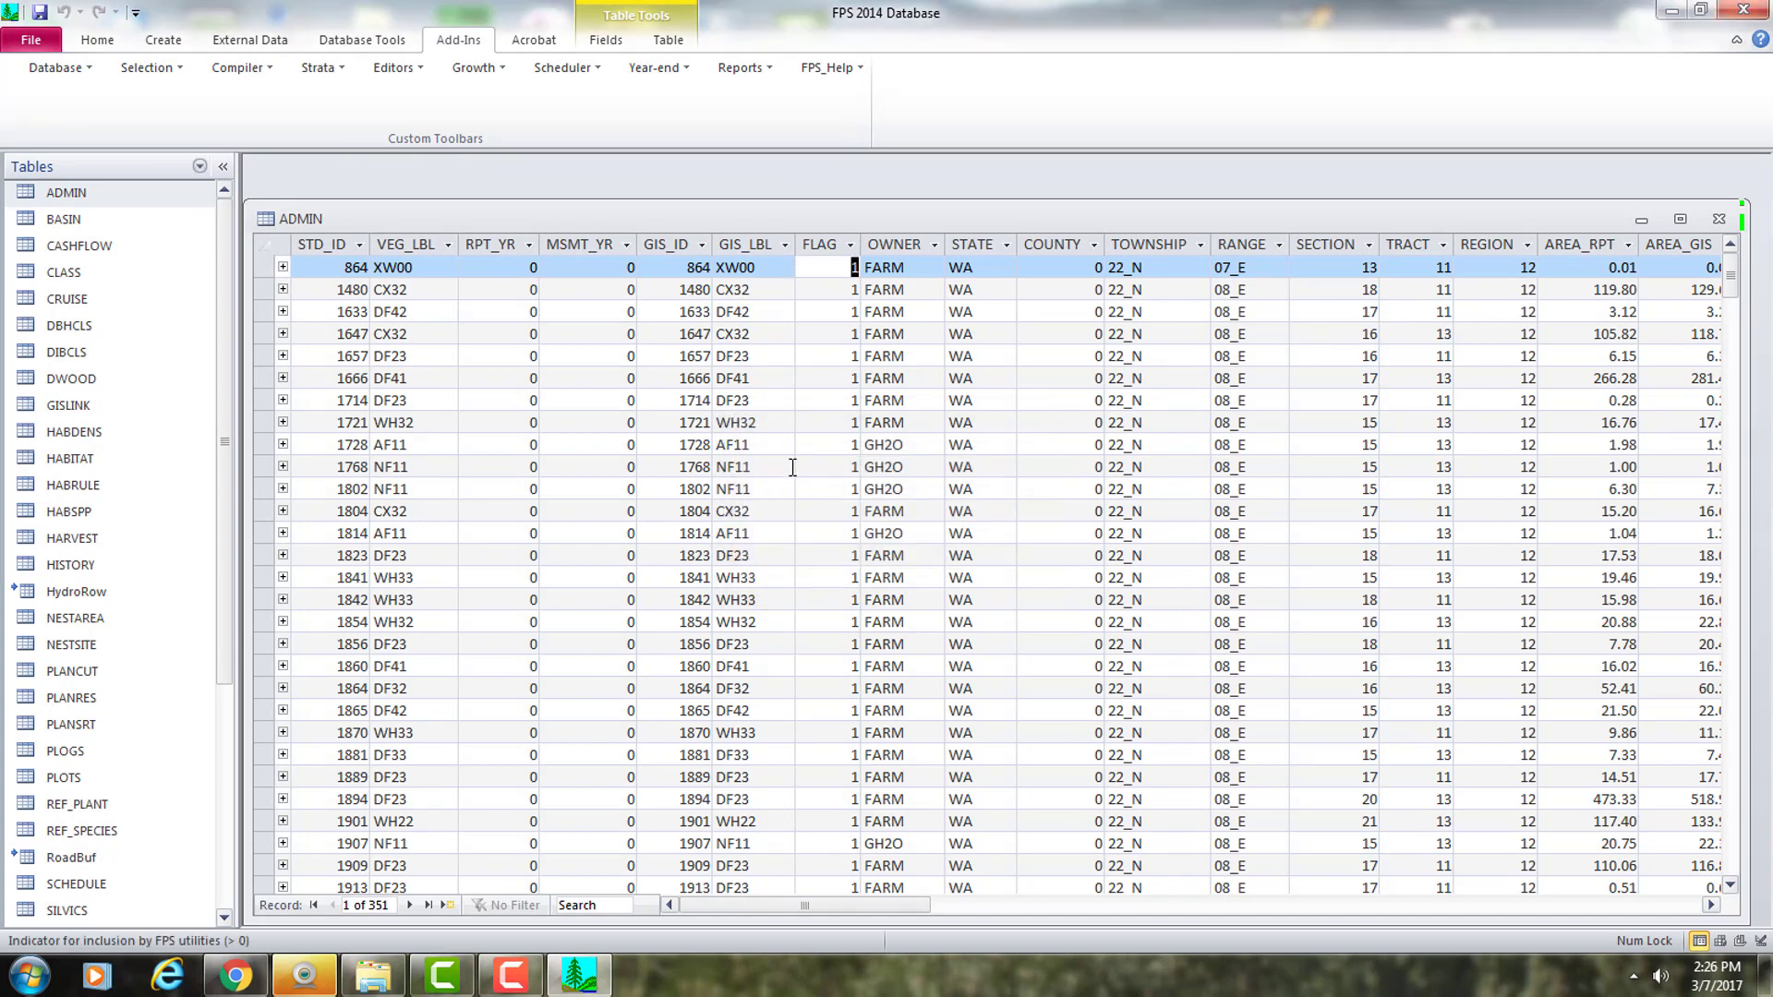
Close the ADMIN table and run the Cruise Compiler on the selected stands without any optional reports or tables
click(1718, 218)
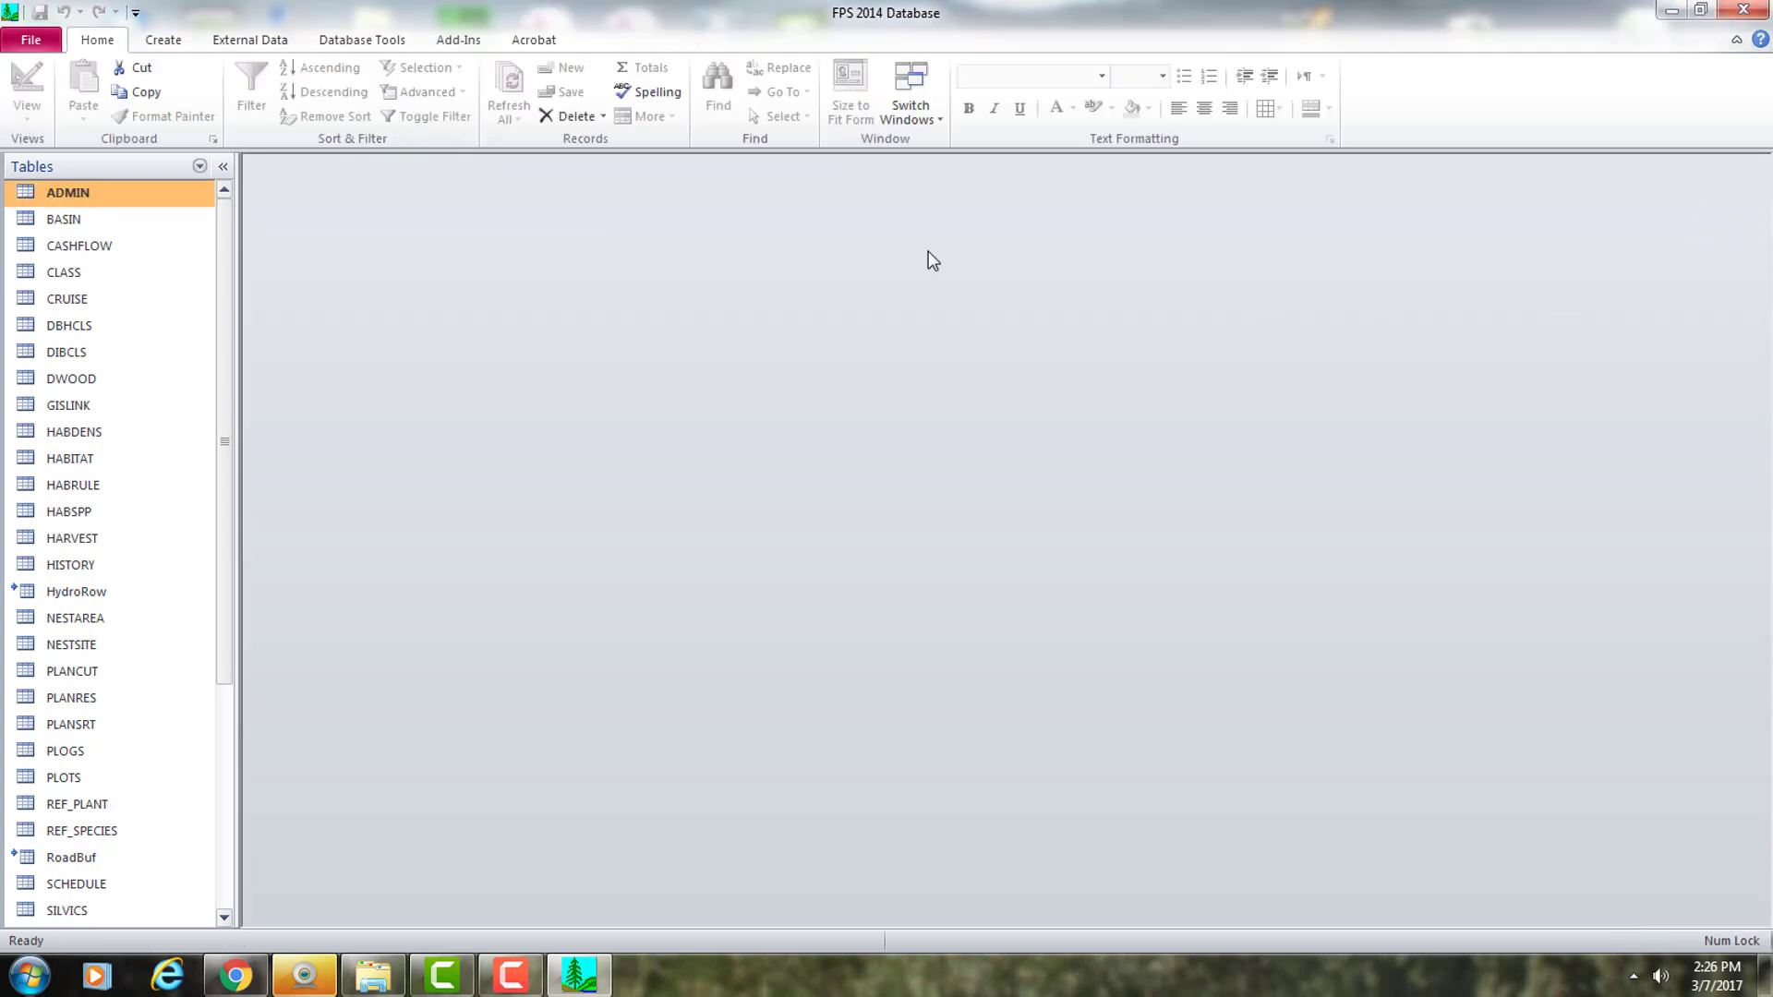
click(458, 40)
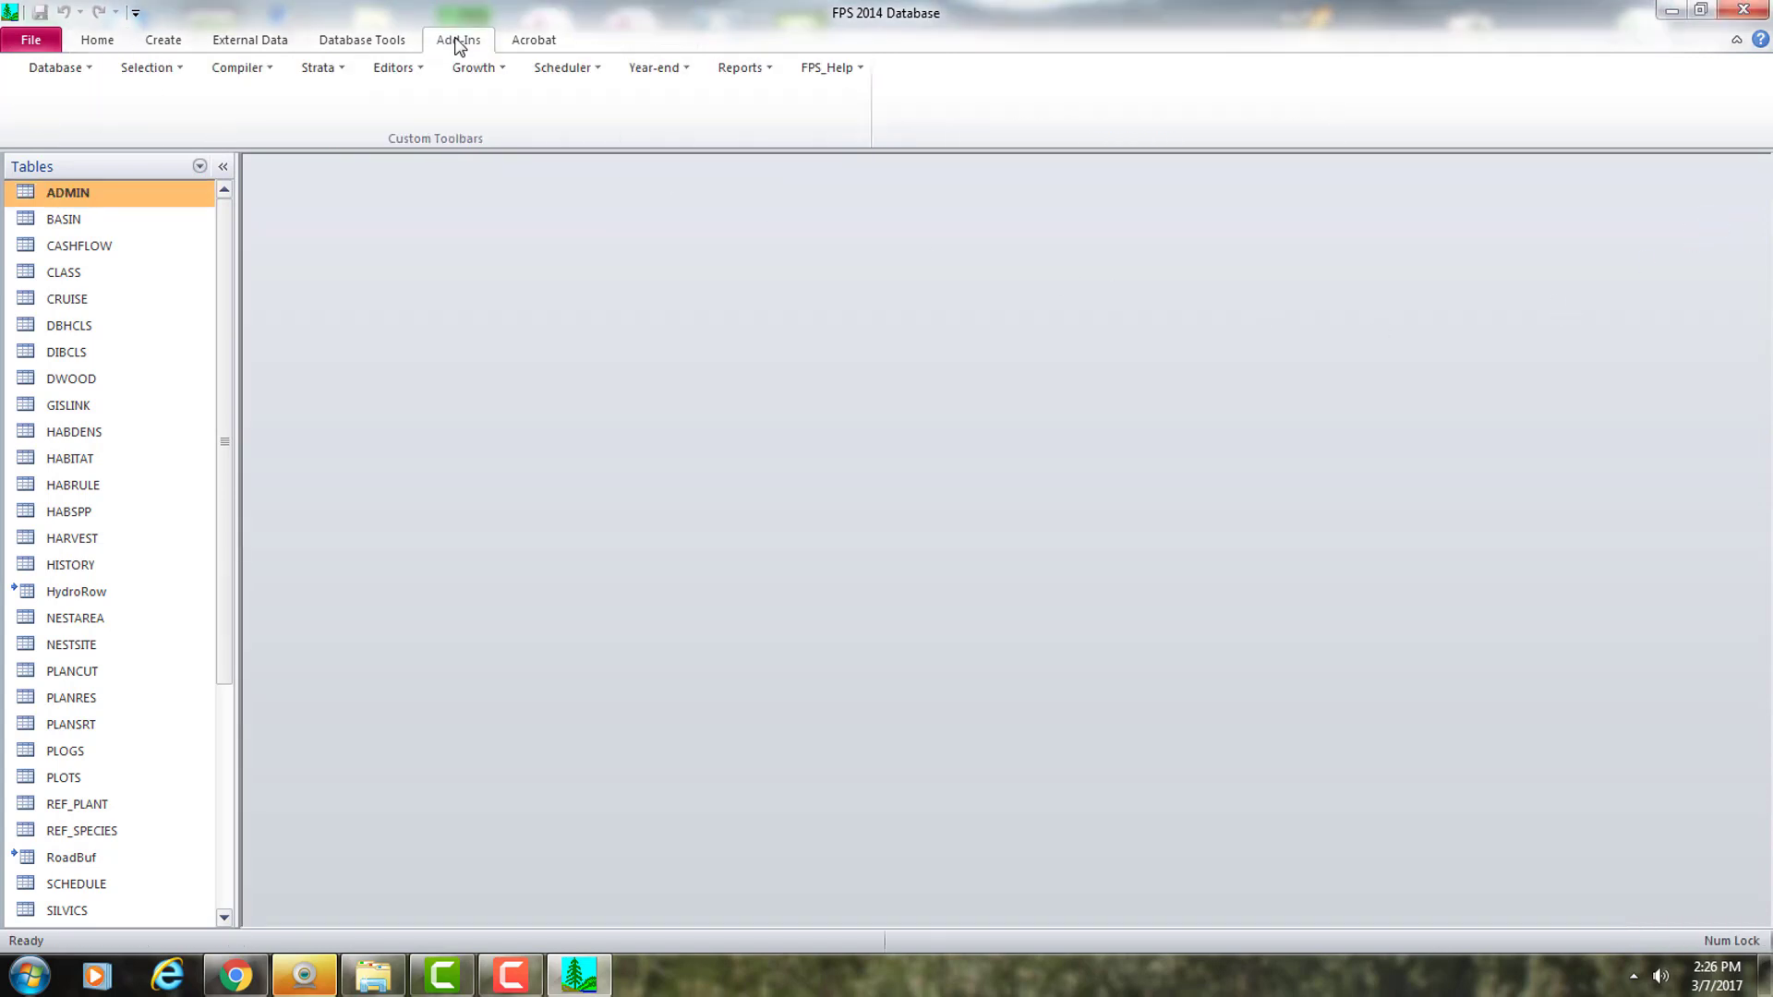
click(230, 70)
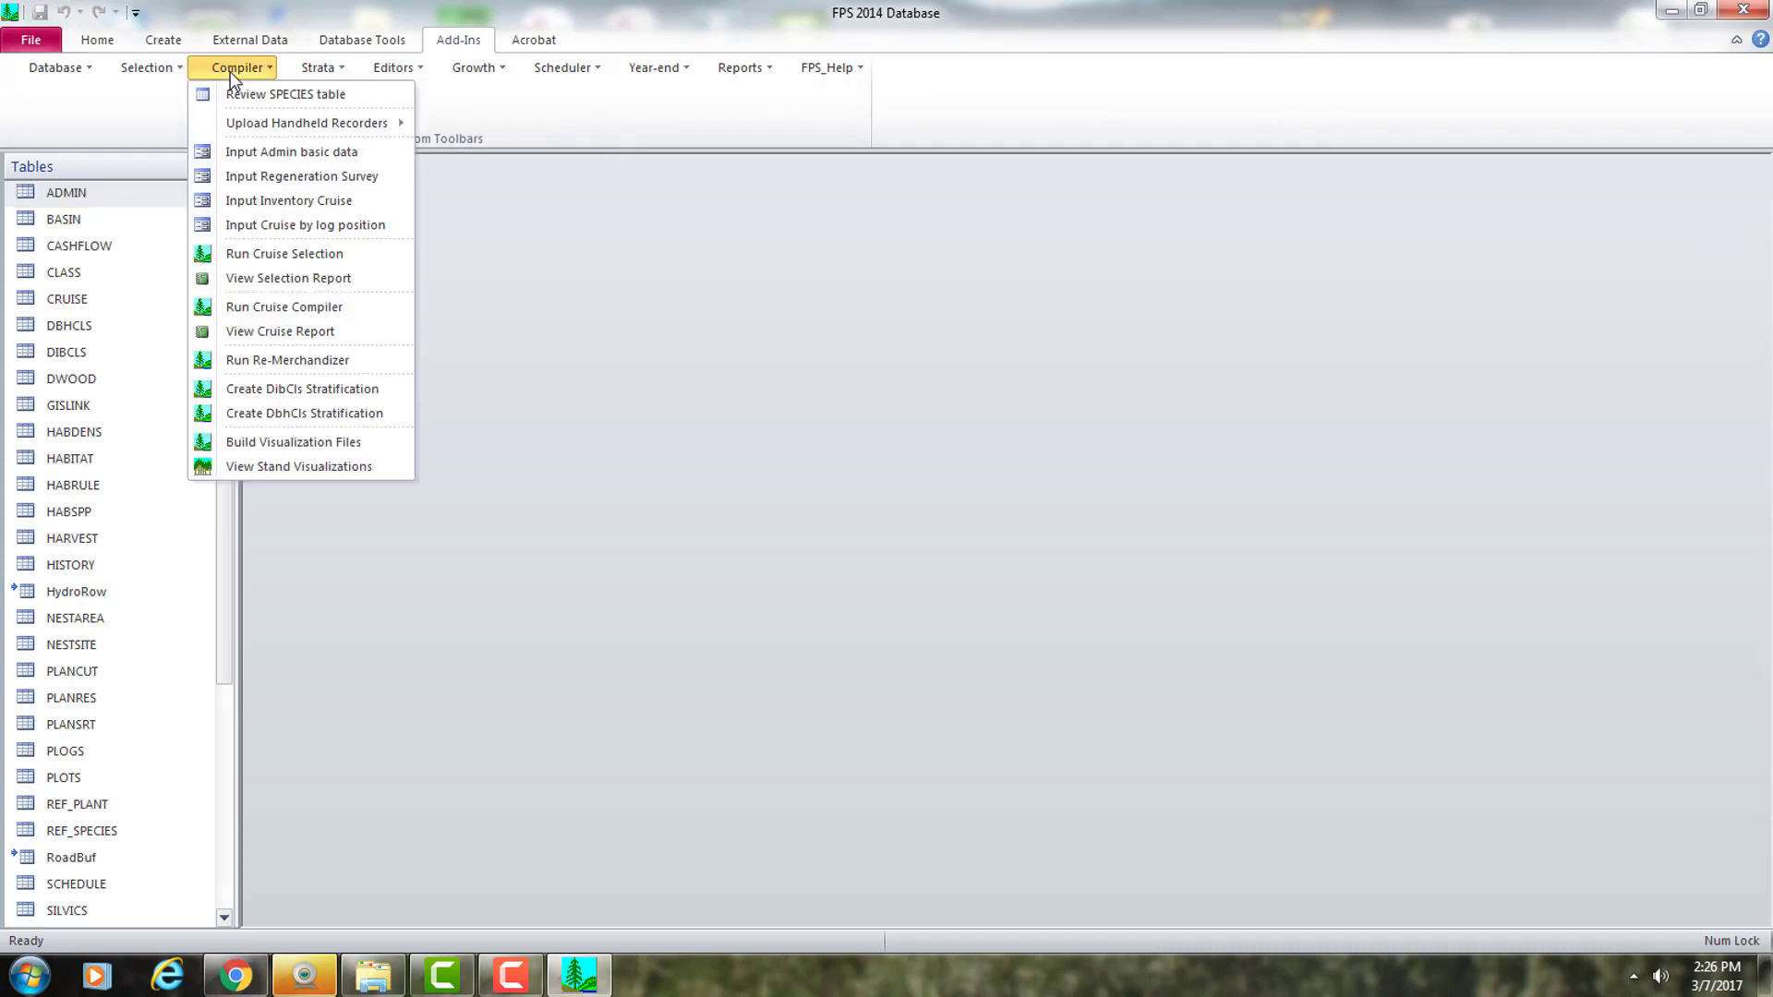
click(270, 305)
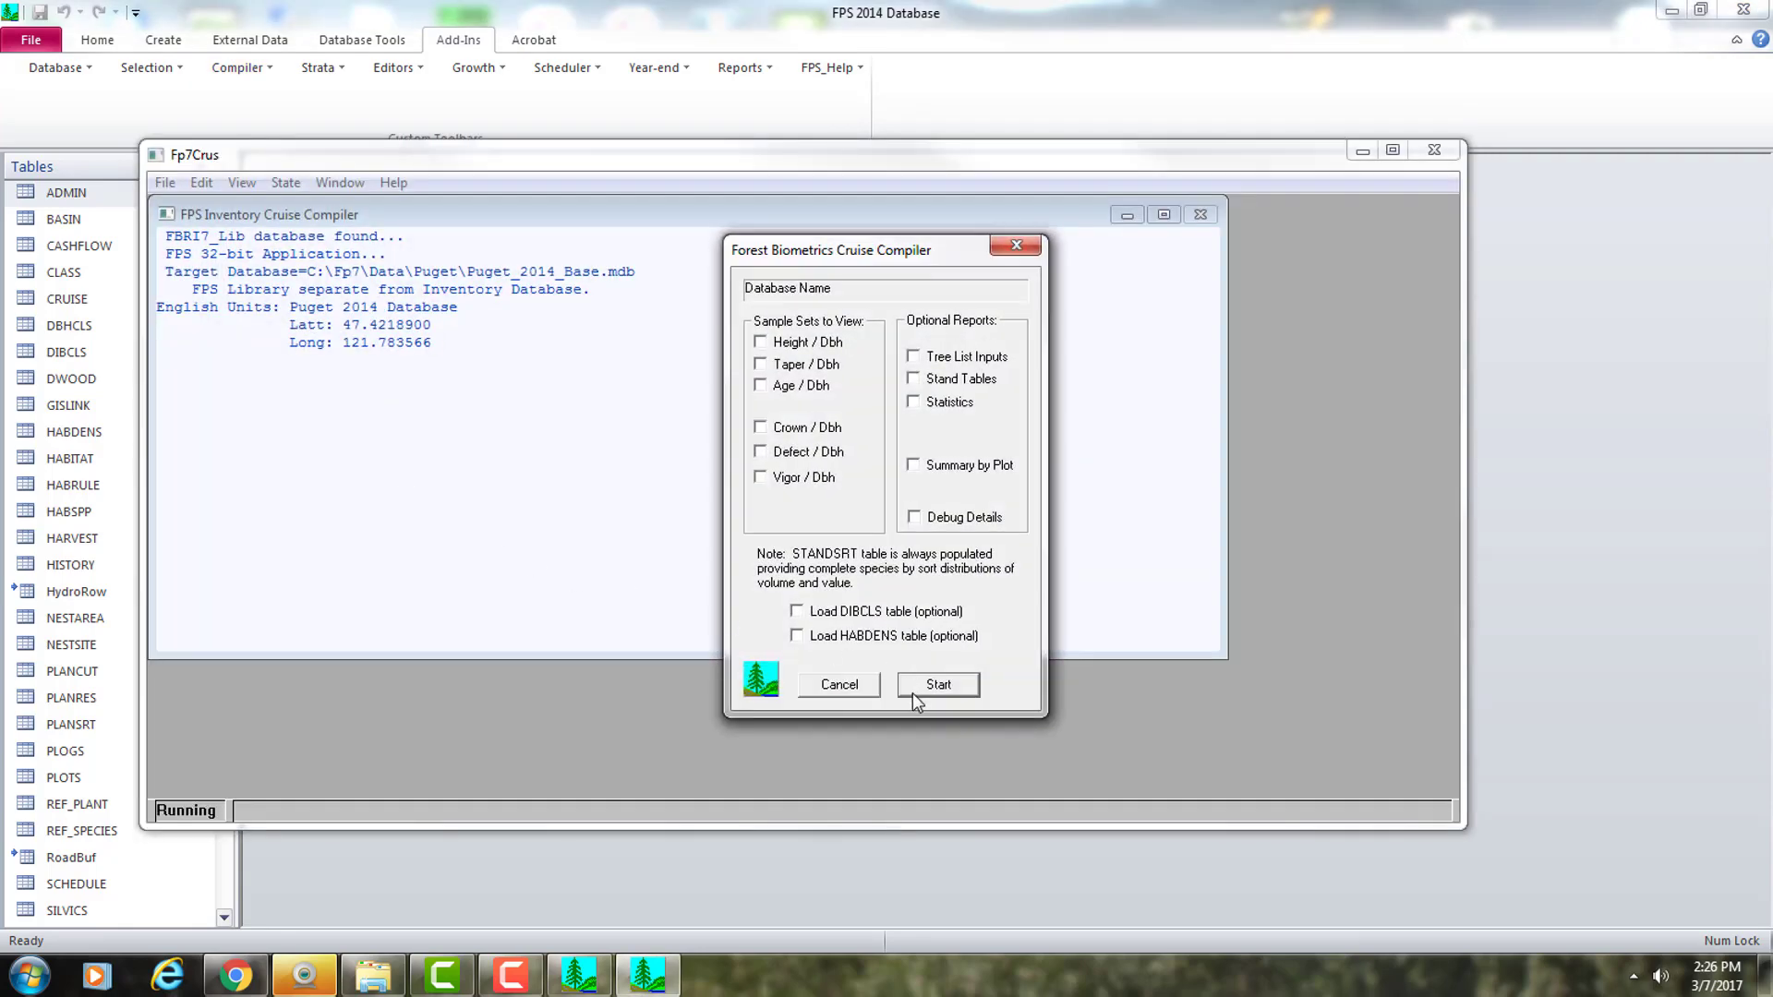
click(938, 684)
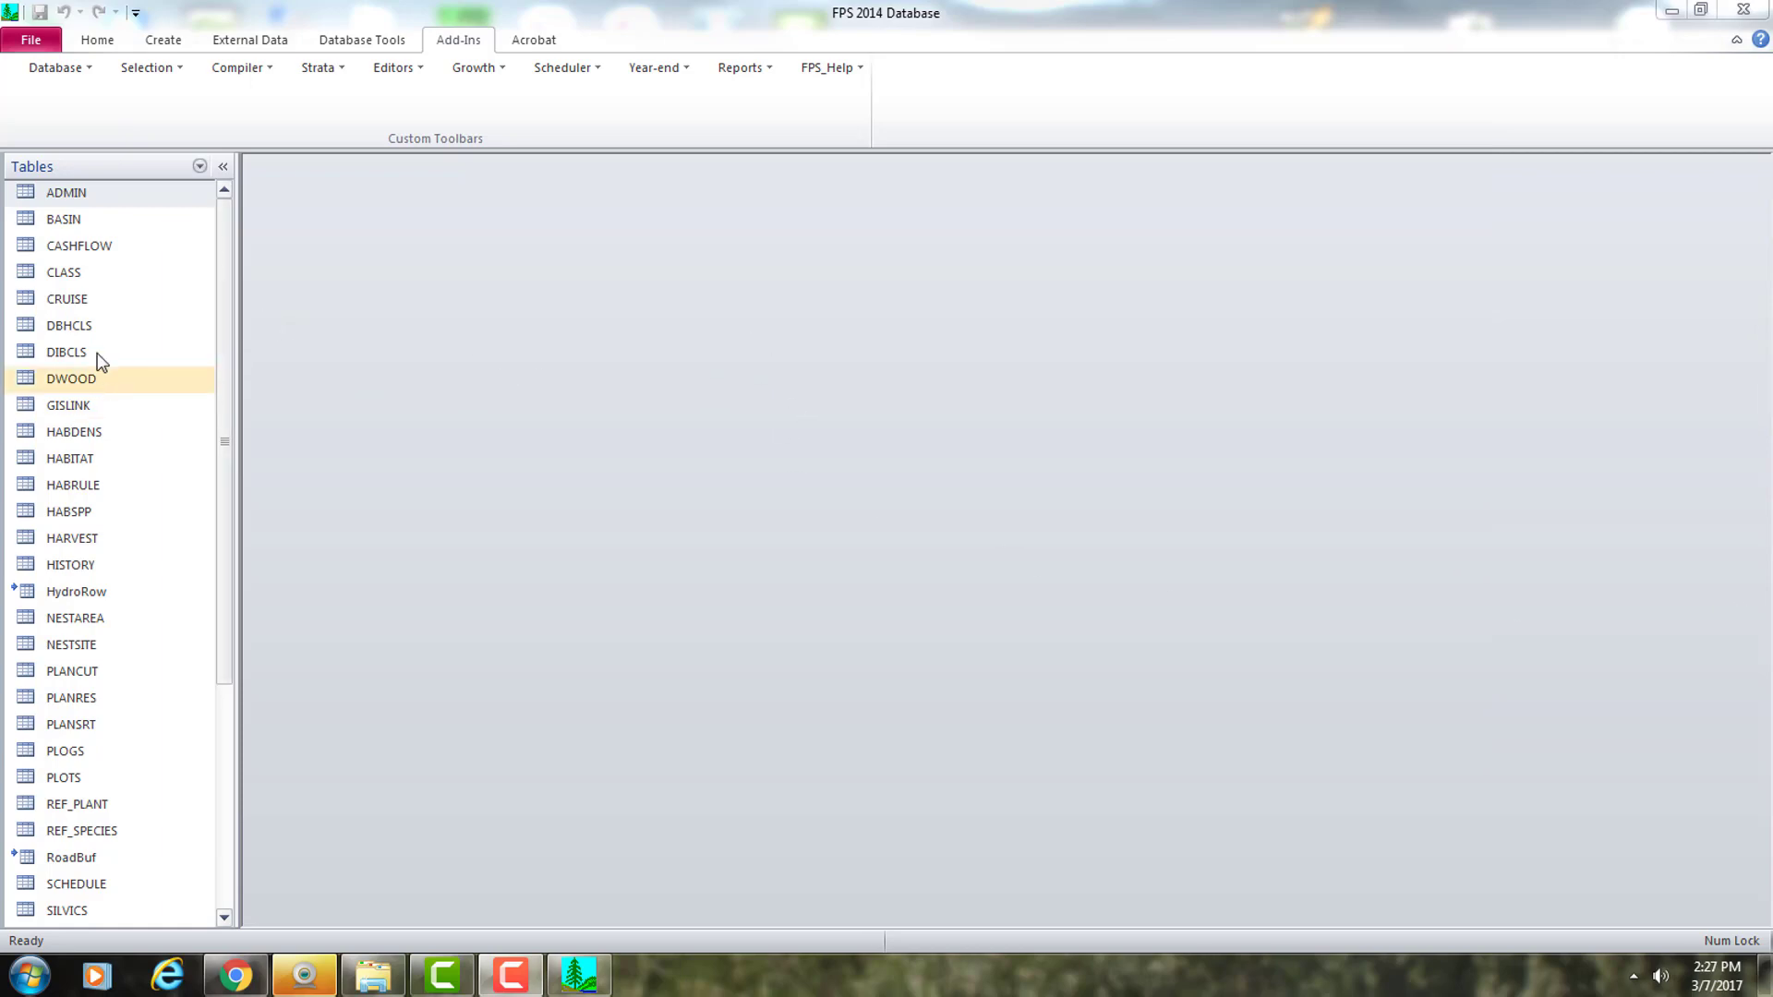
Reopen the ADMIN table and deselect all stands
double_click(80, 201)
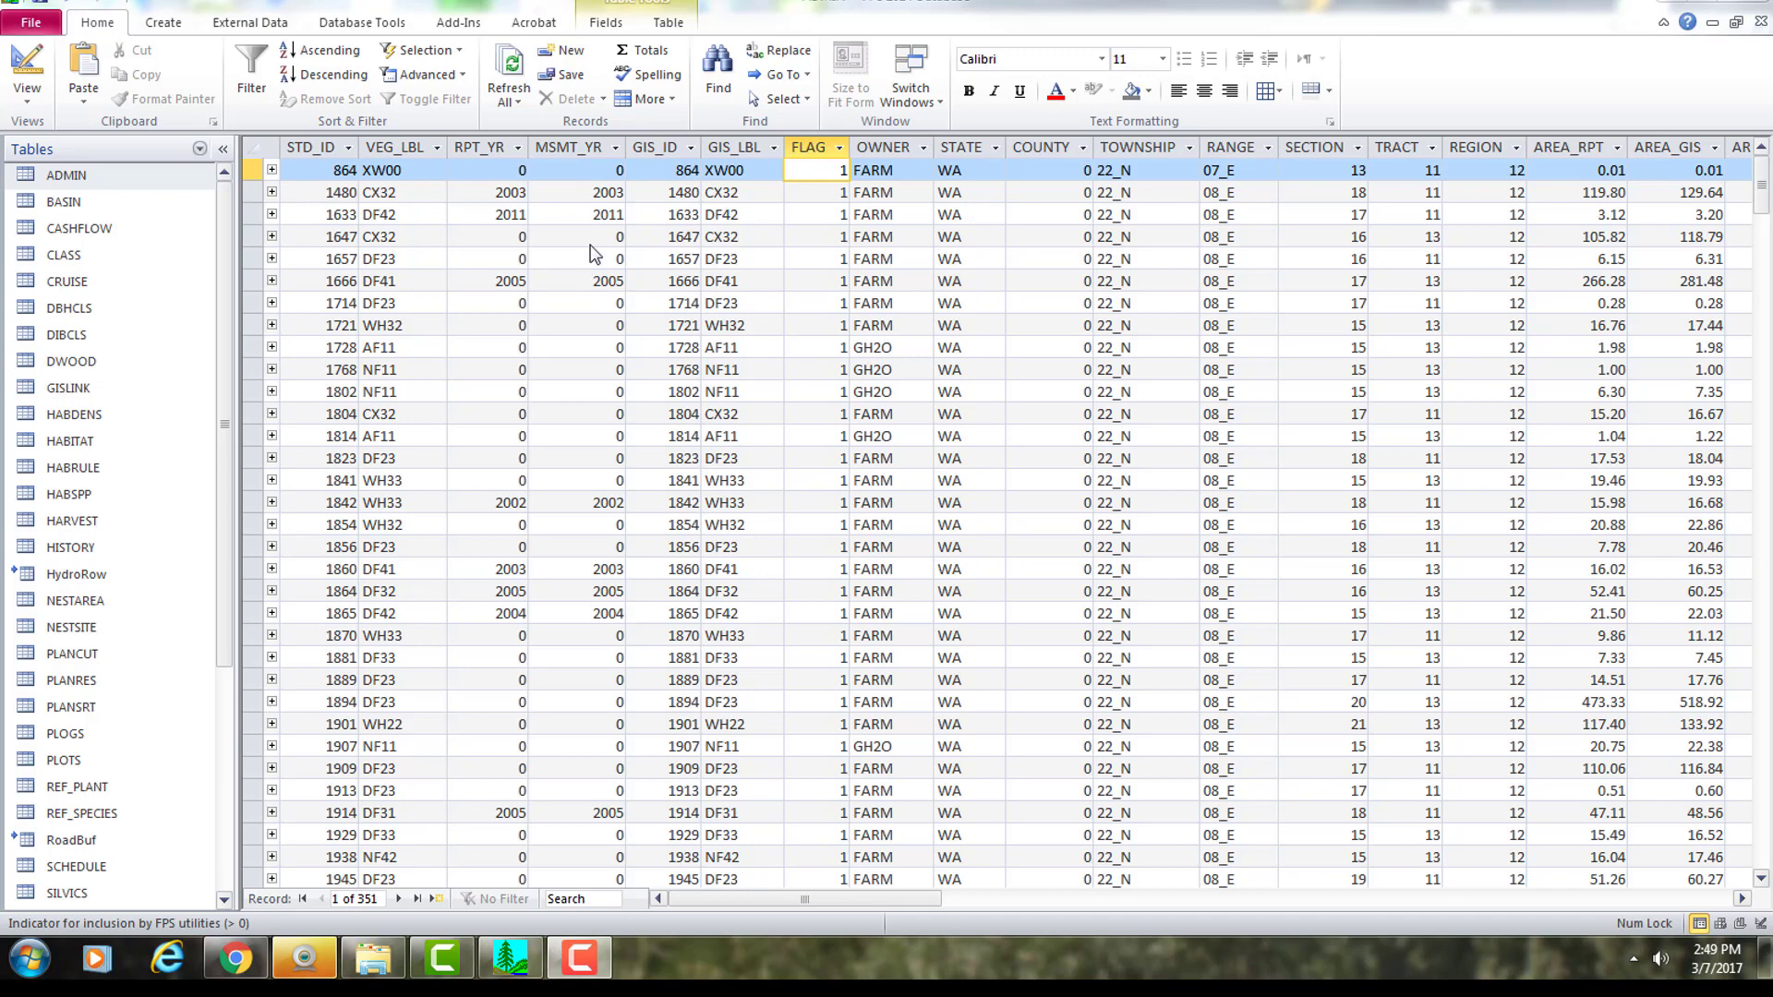
click(456, 22)
click(148, 51)
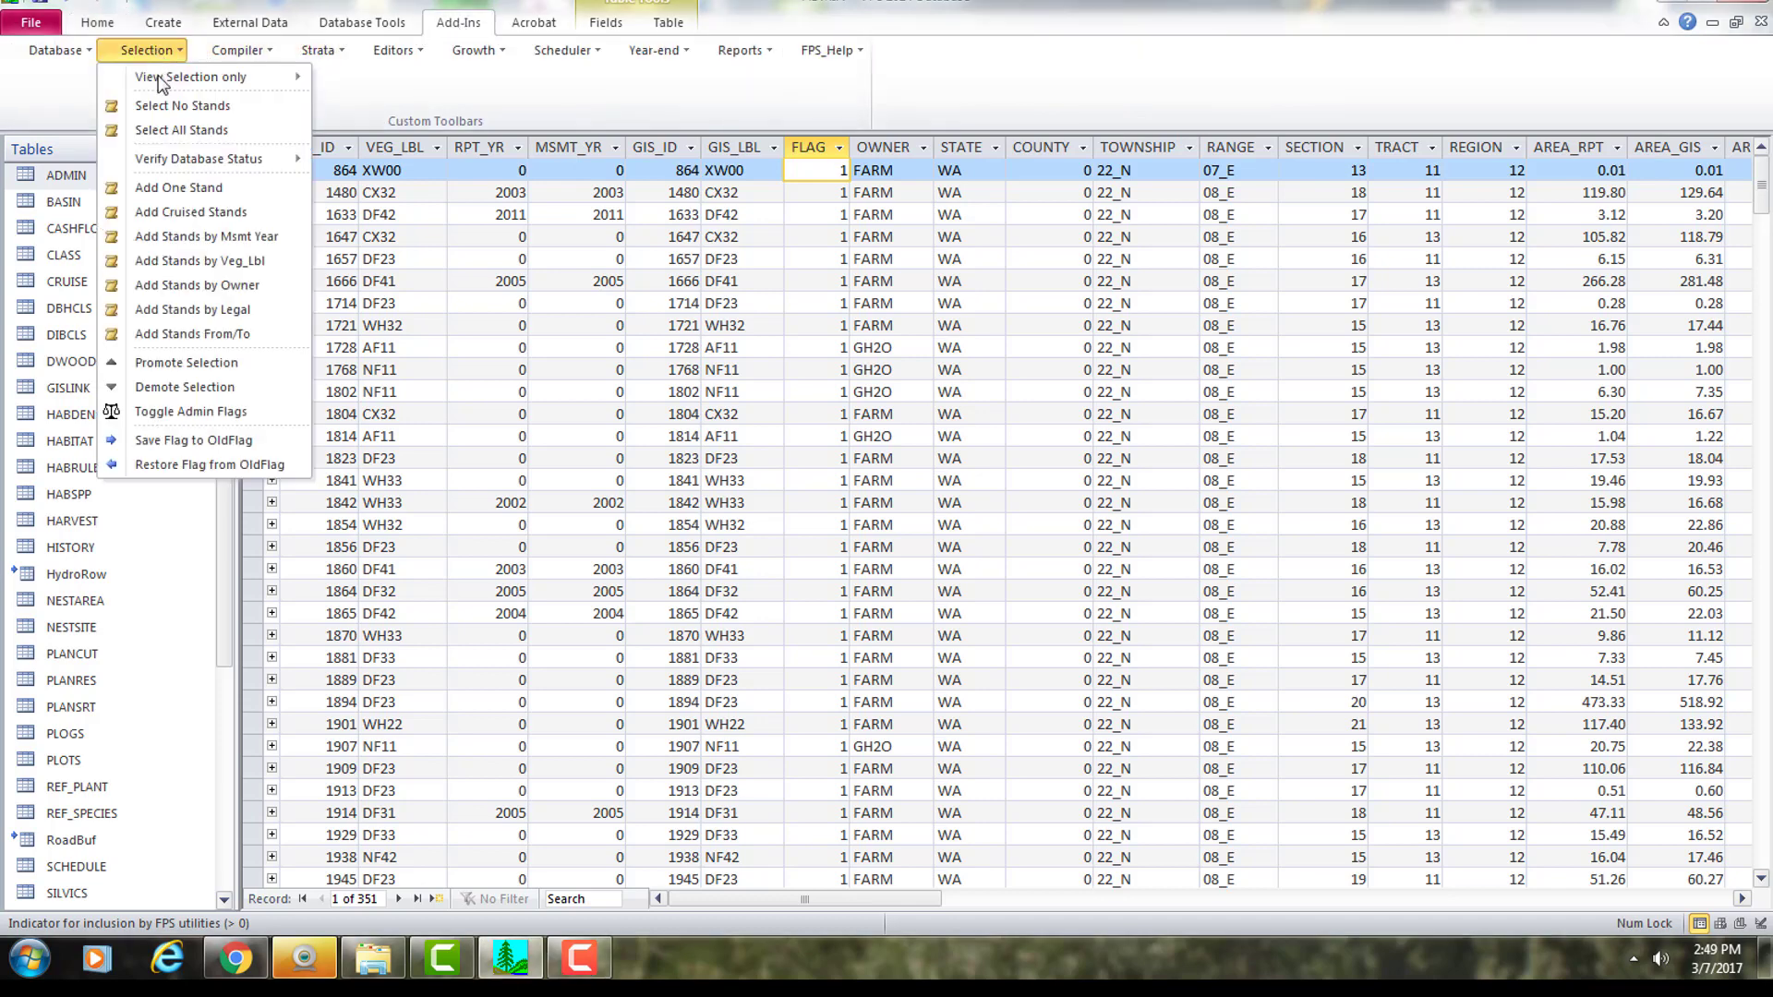
click(180, 105)
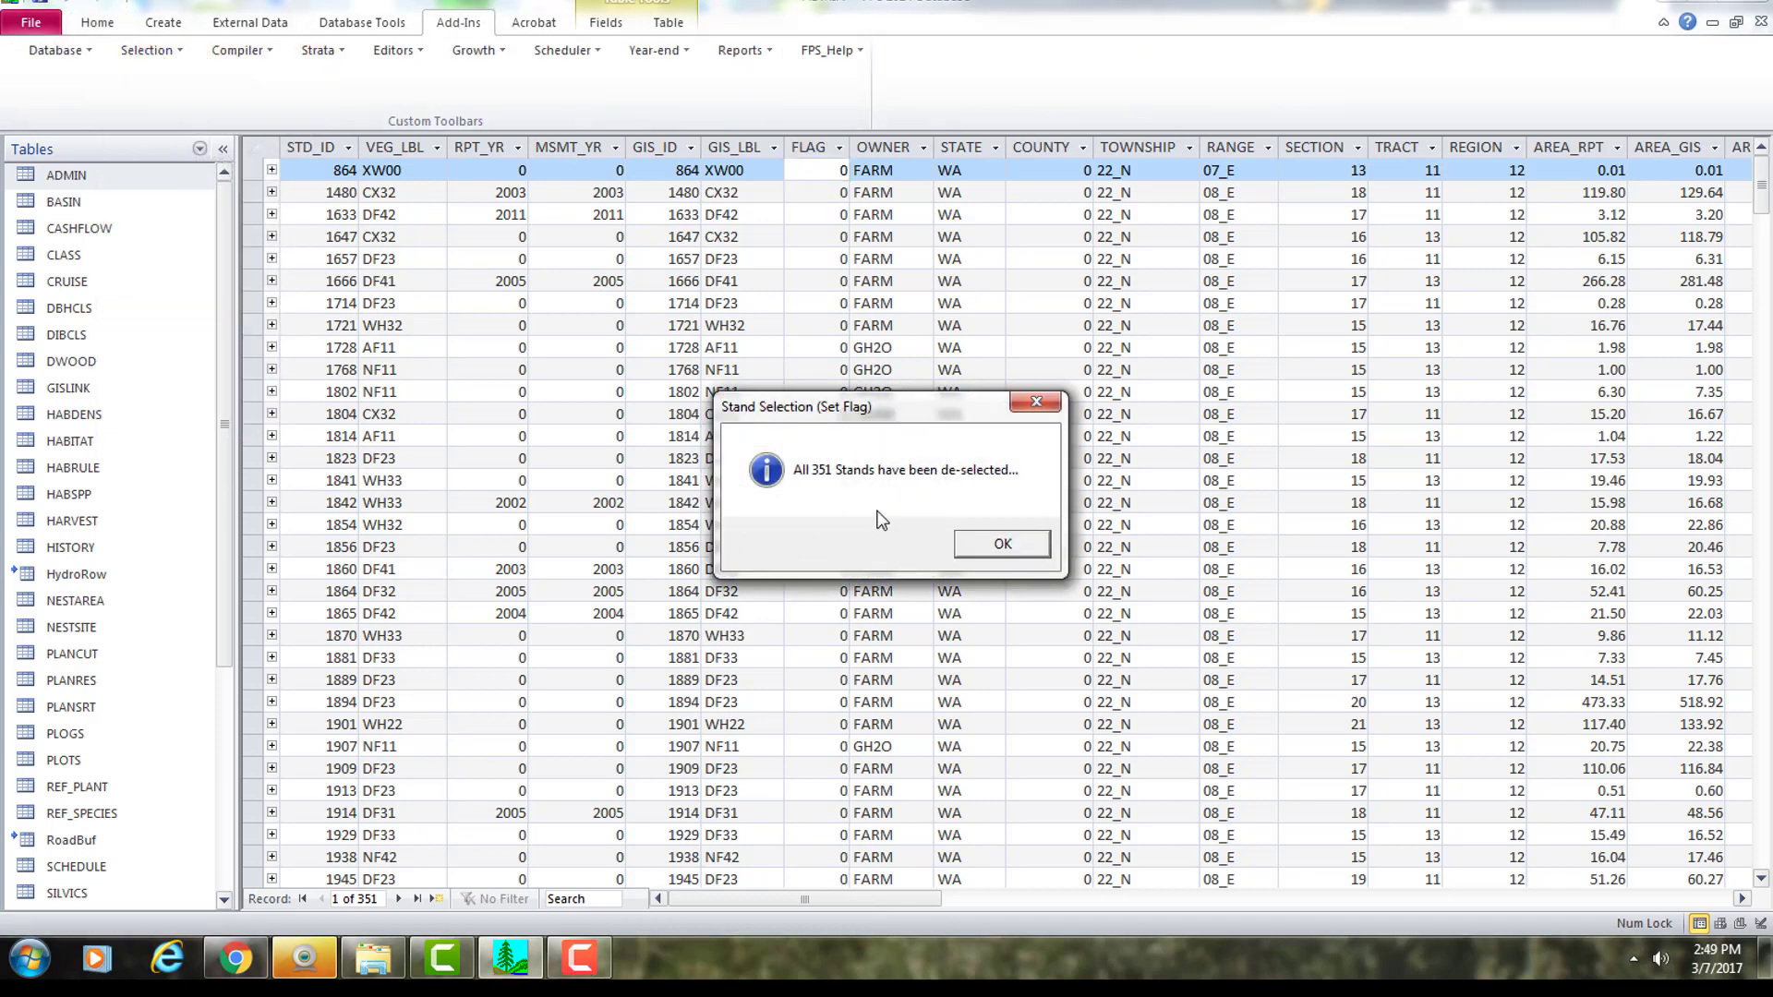
click(1001, 544)
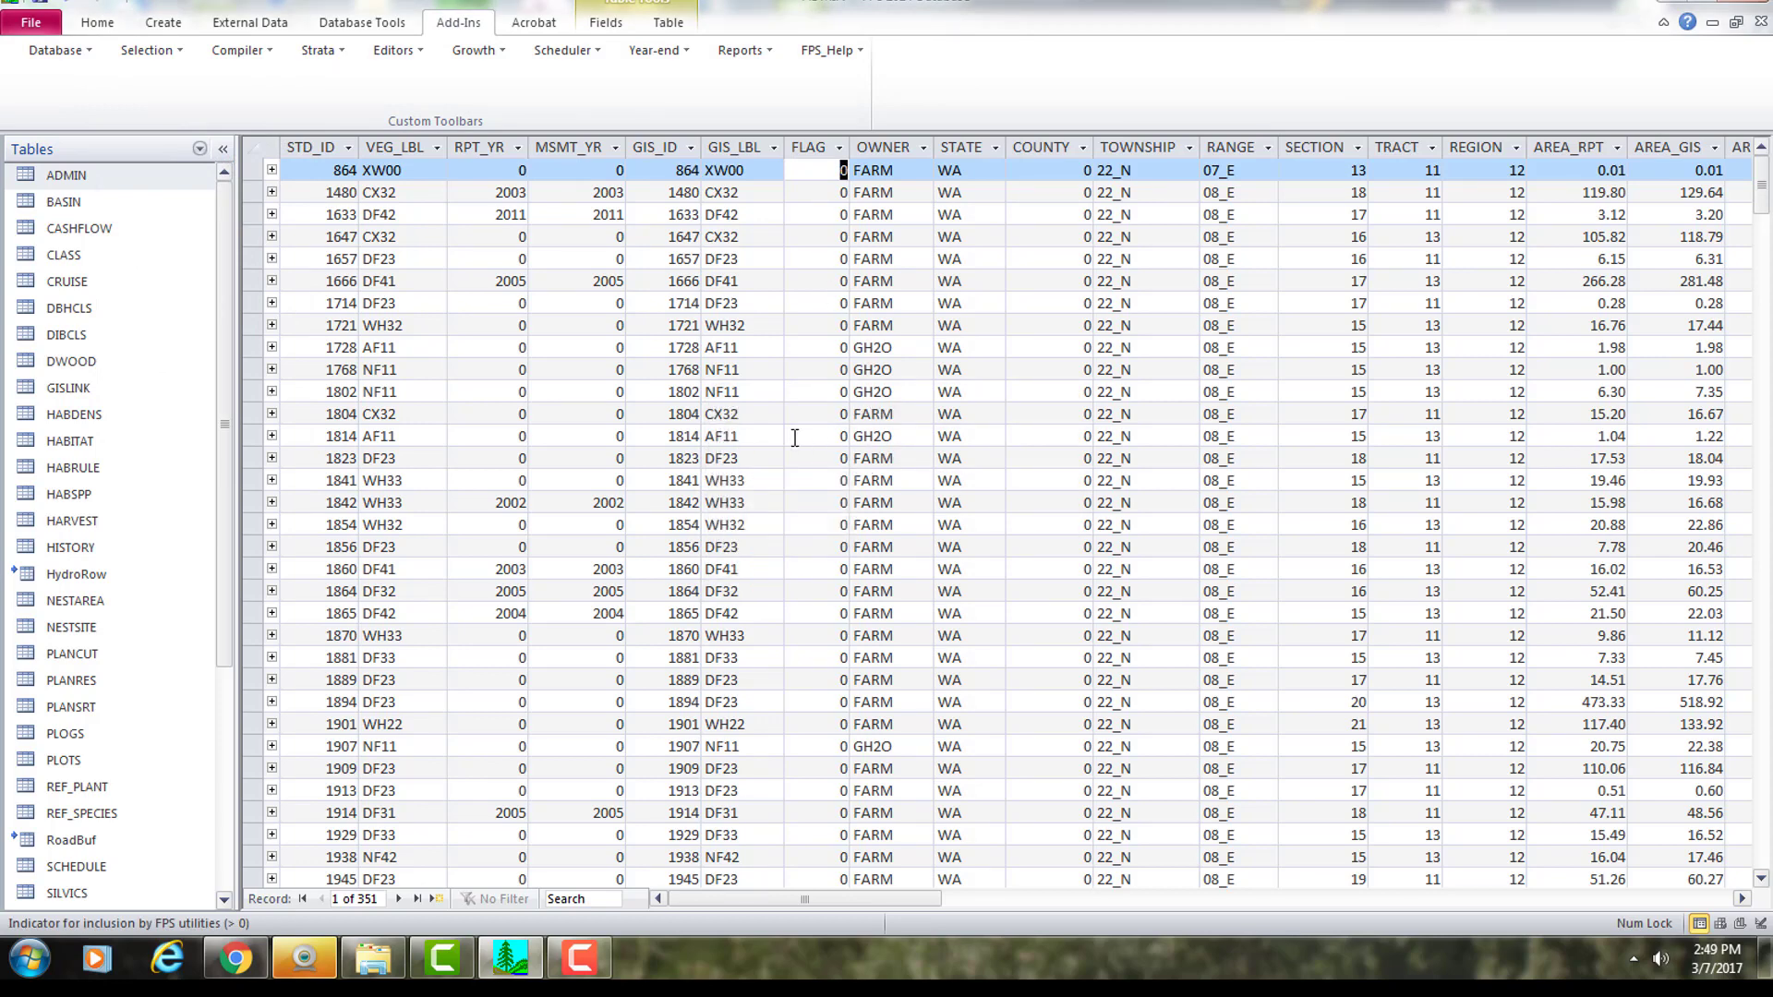
Add only the cruised stands to the selection and check their FLAG values in the ADMIN table
click(153, 53)
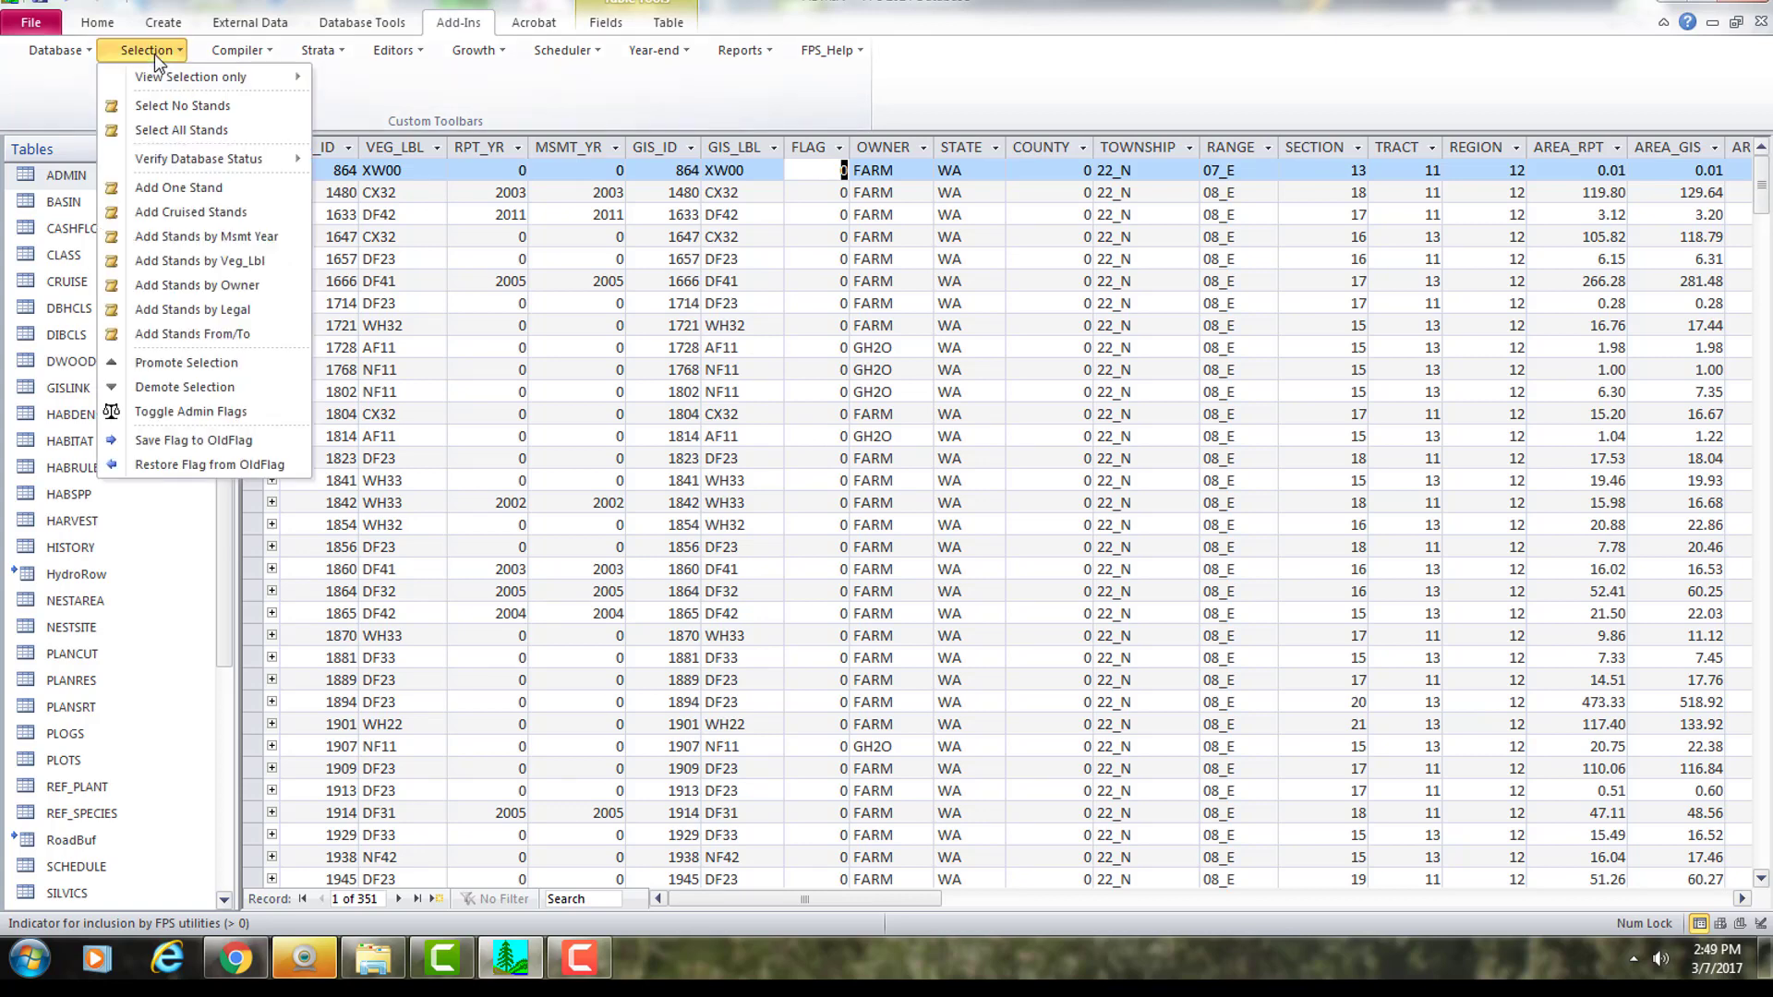
click(189, 214)
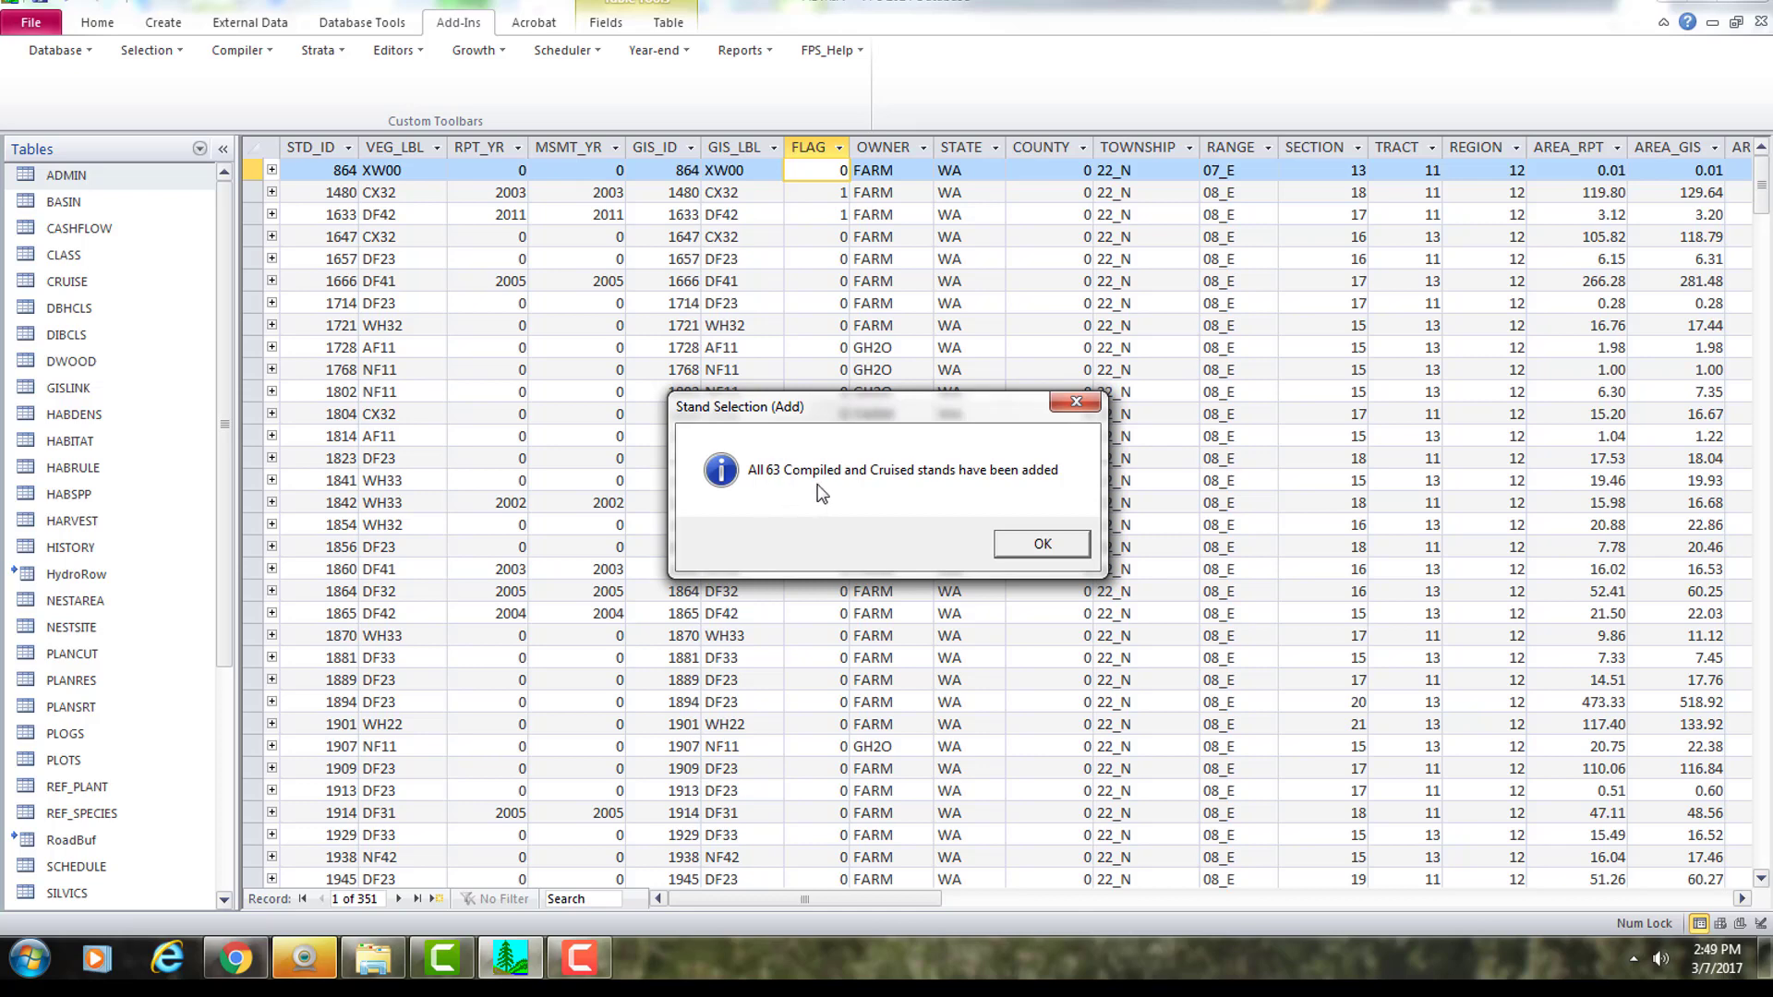
click(1036, 545)
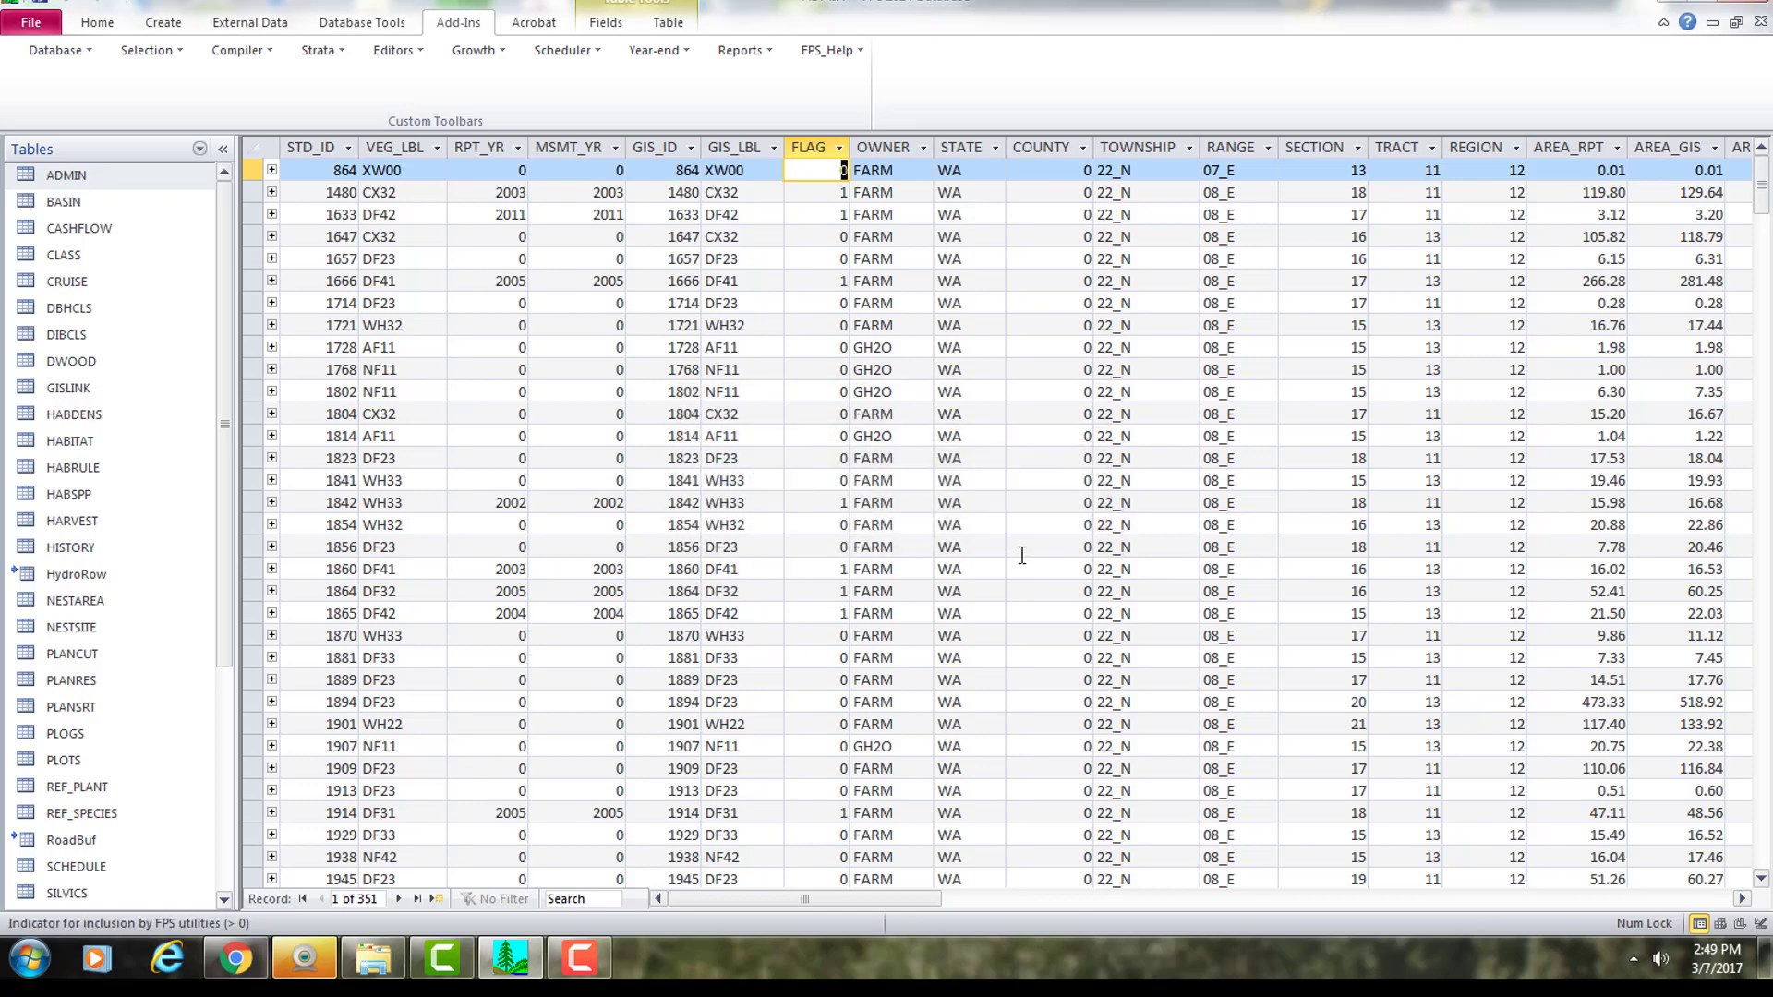
click(842, 679)
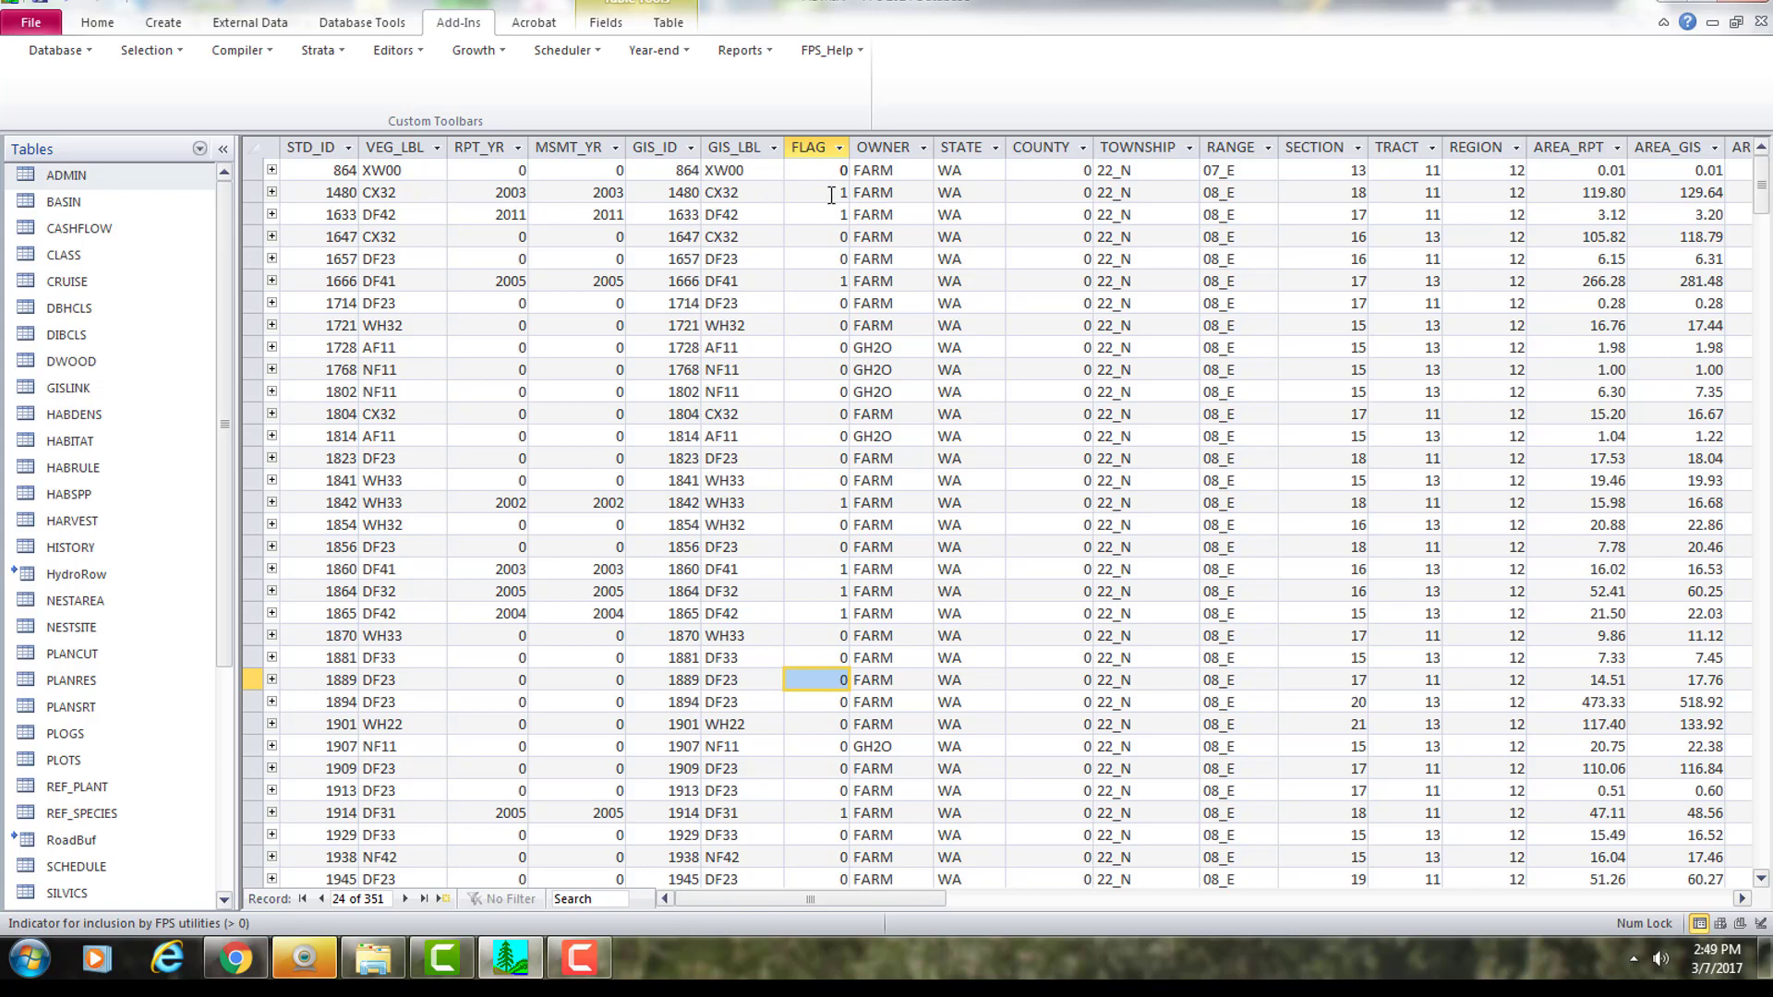
click(801, 190)
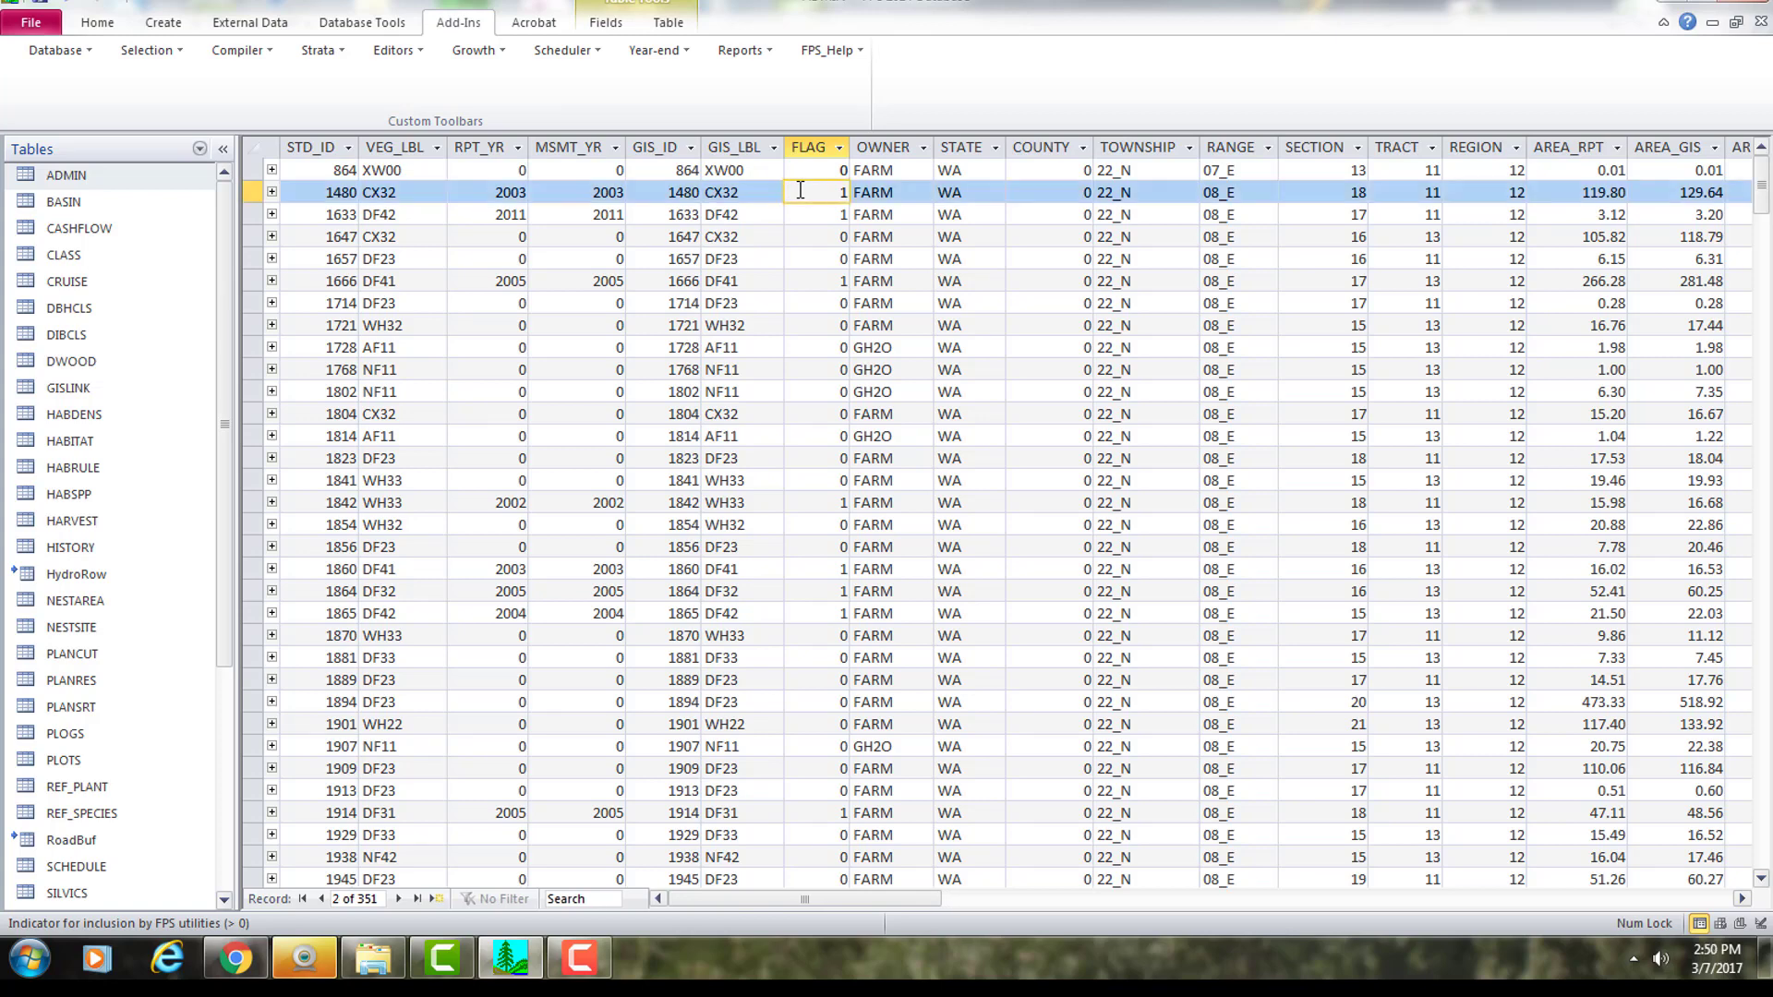
Close the ADMIN table and grow the selected stands to 2016 using the Grow All Tables method at 0.25-acre resolution
click(1760, 22)
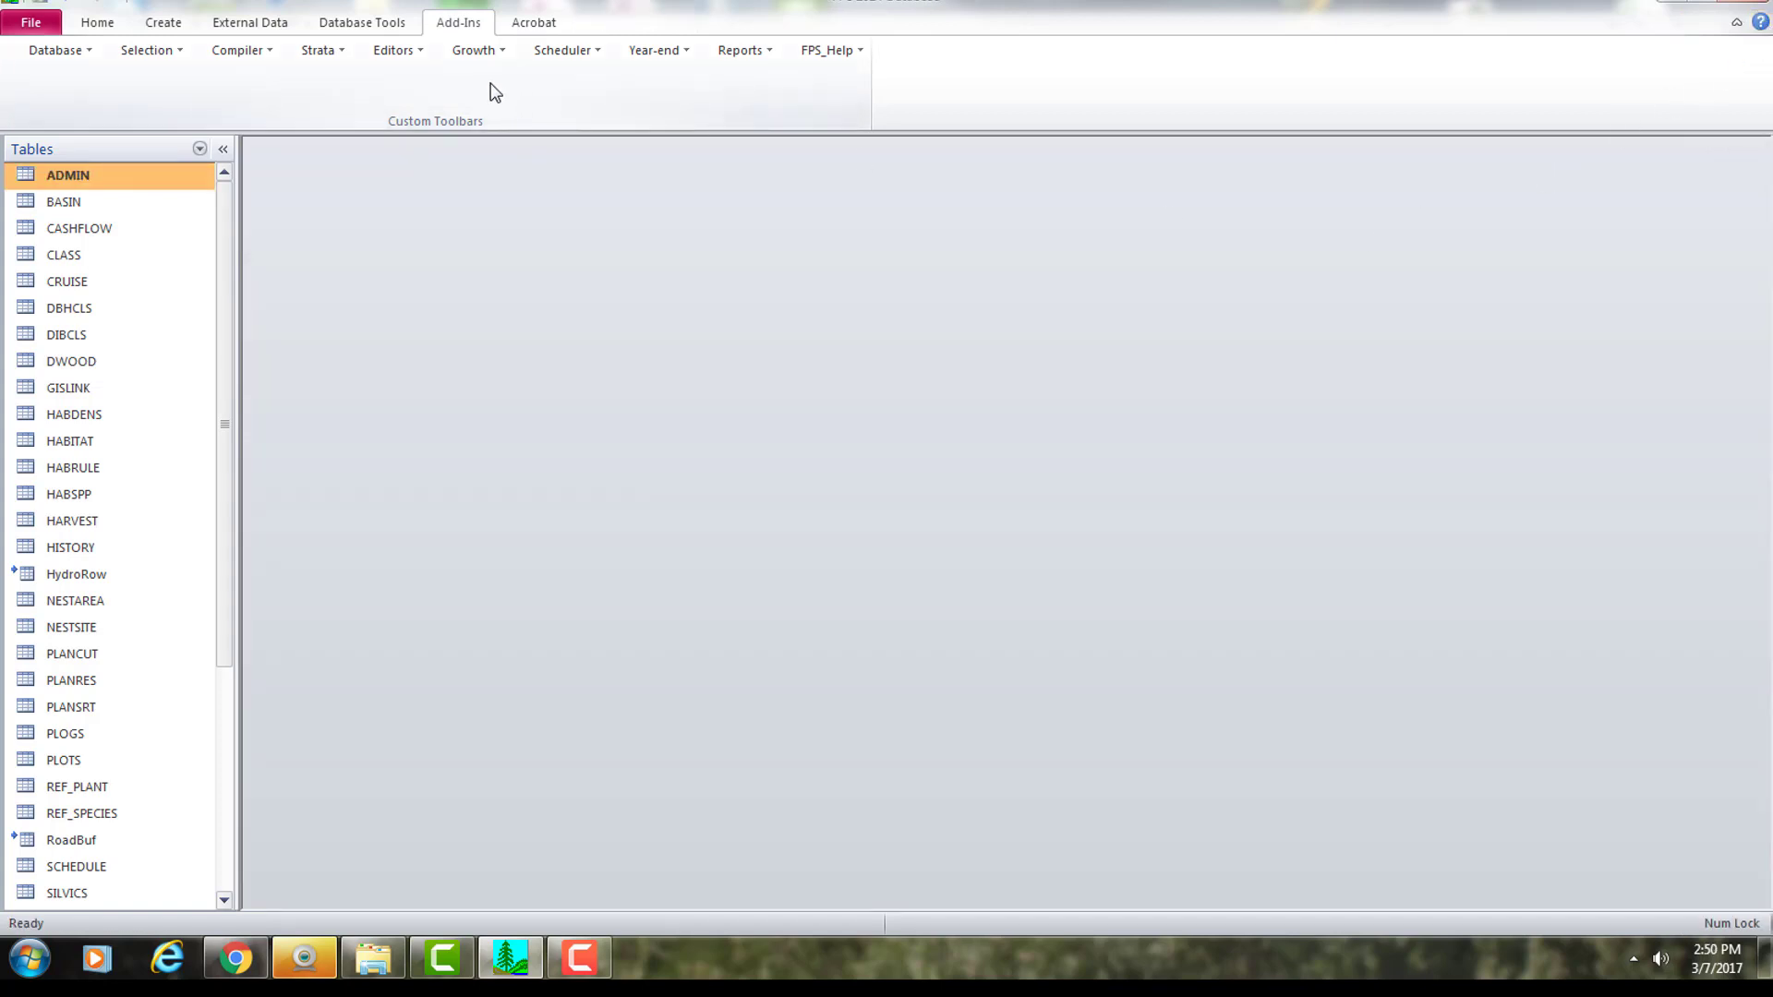
click(476, 52)
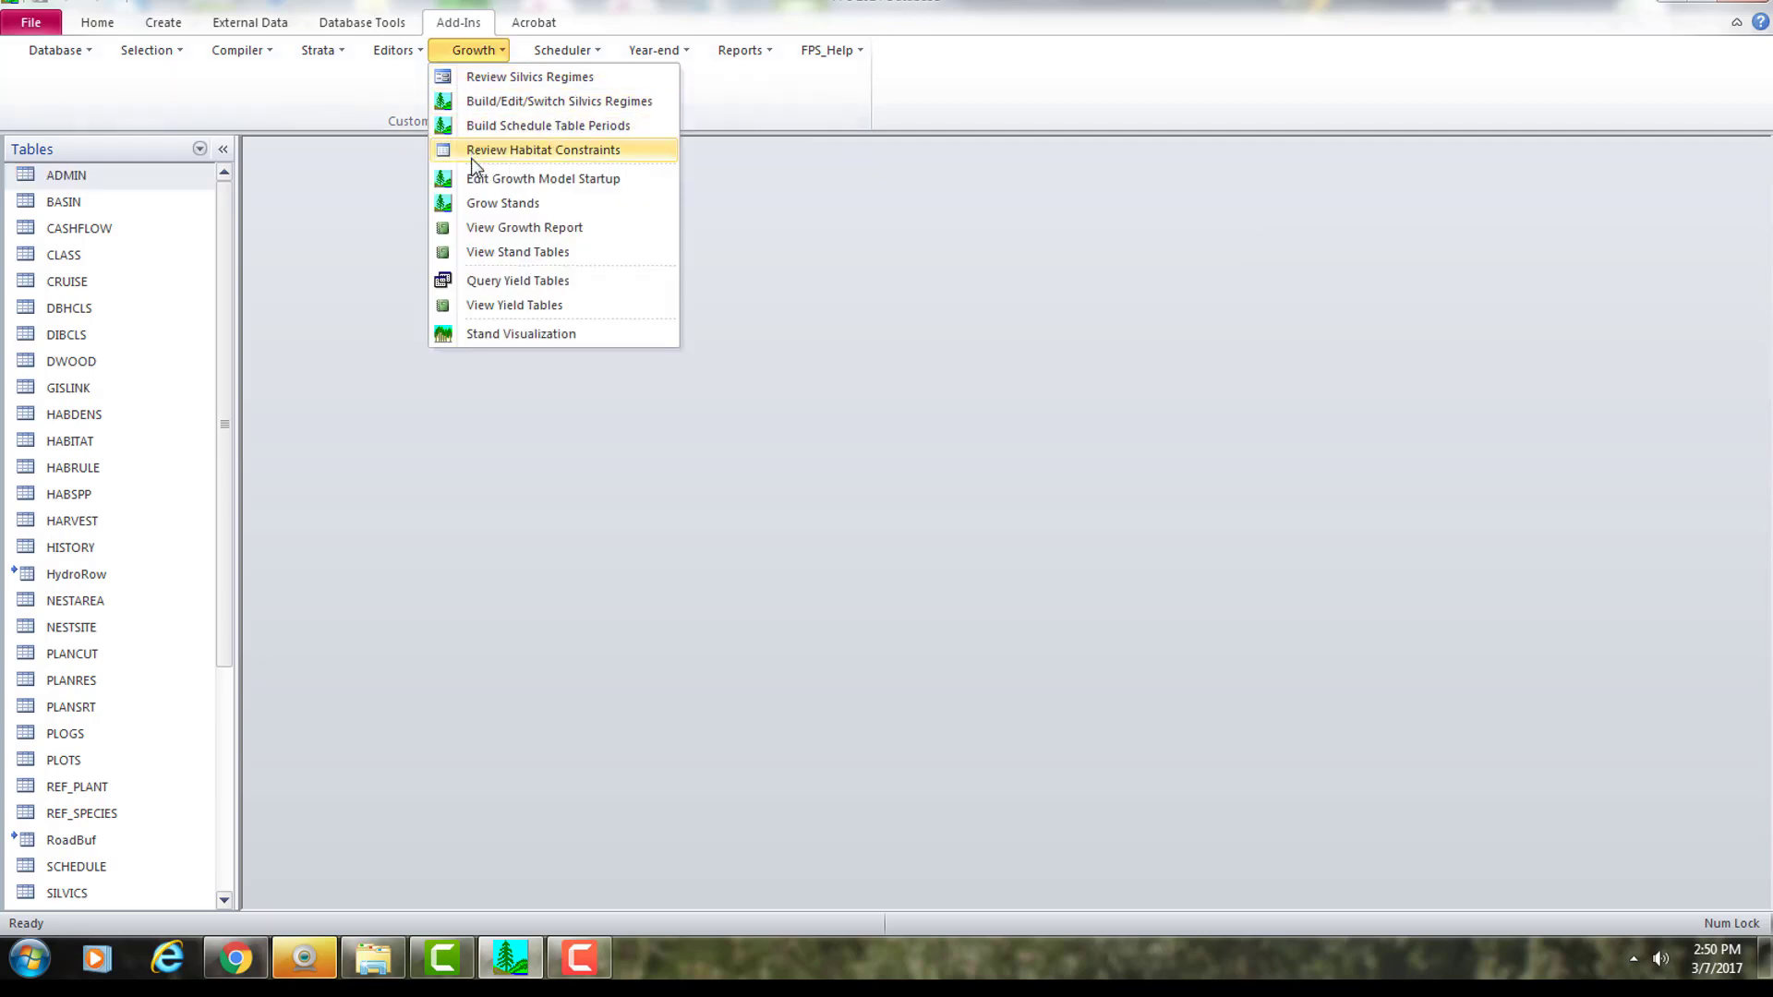
click(480, 203)
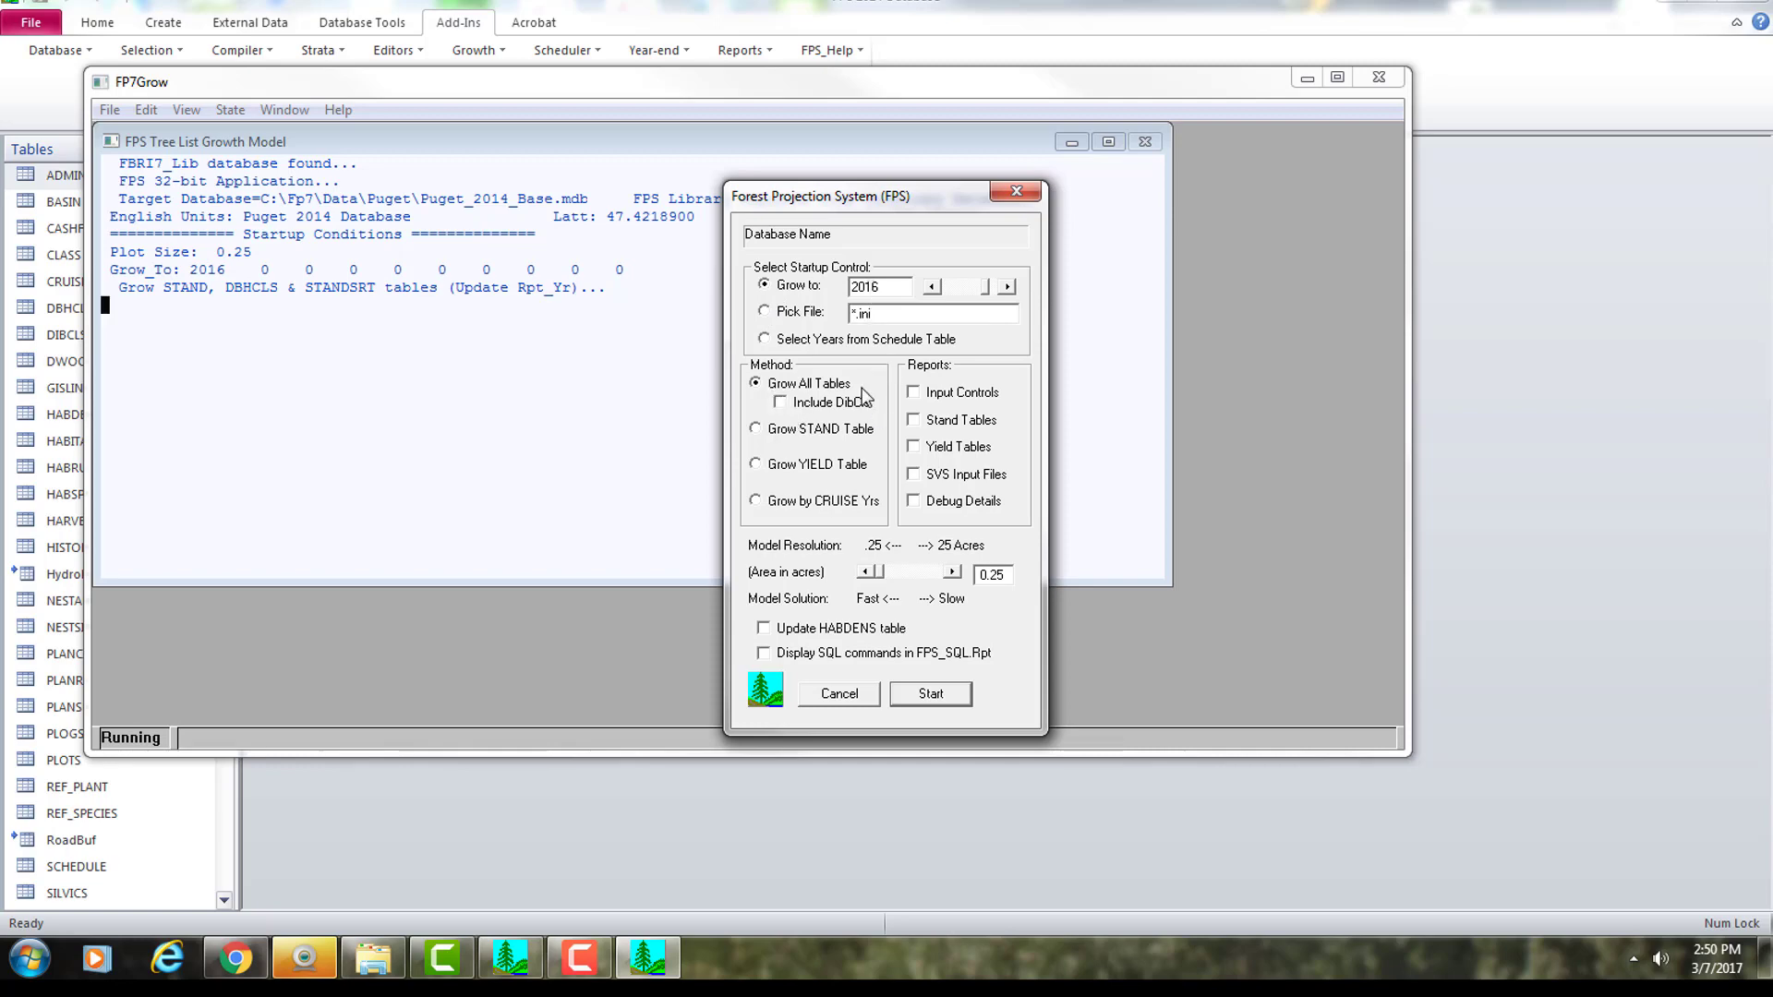
click(932, 694)
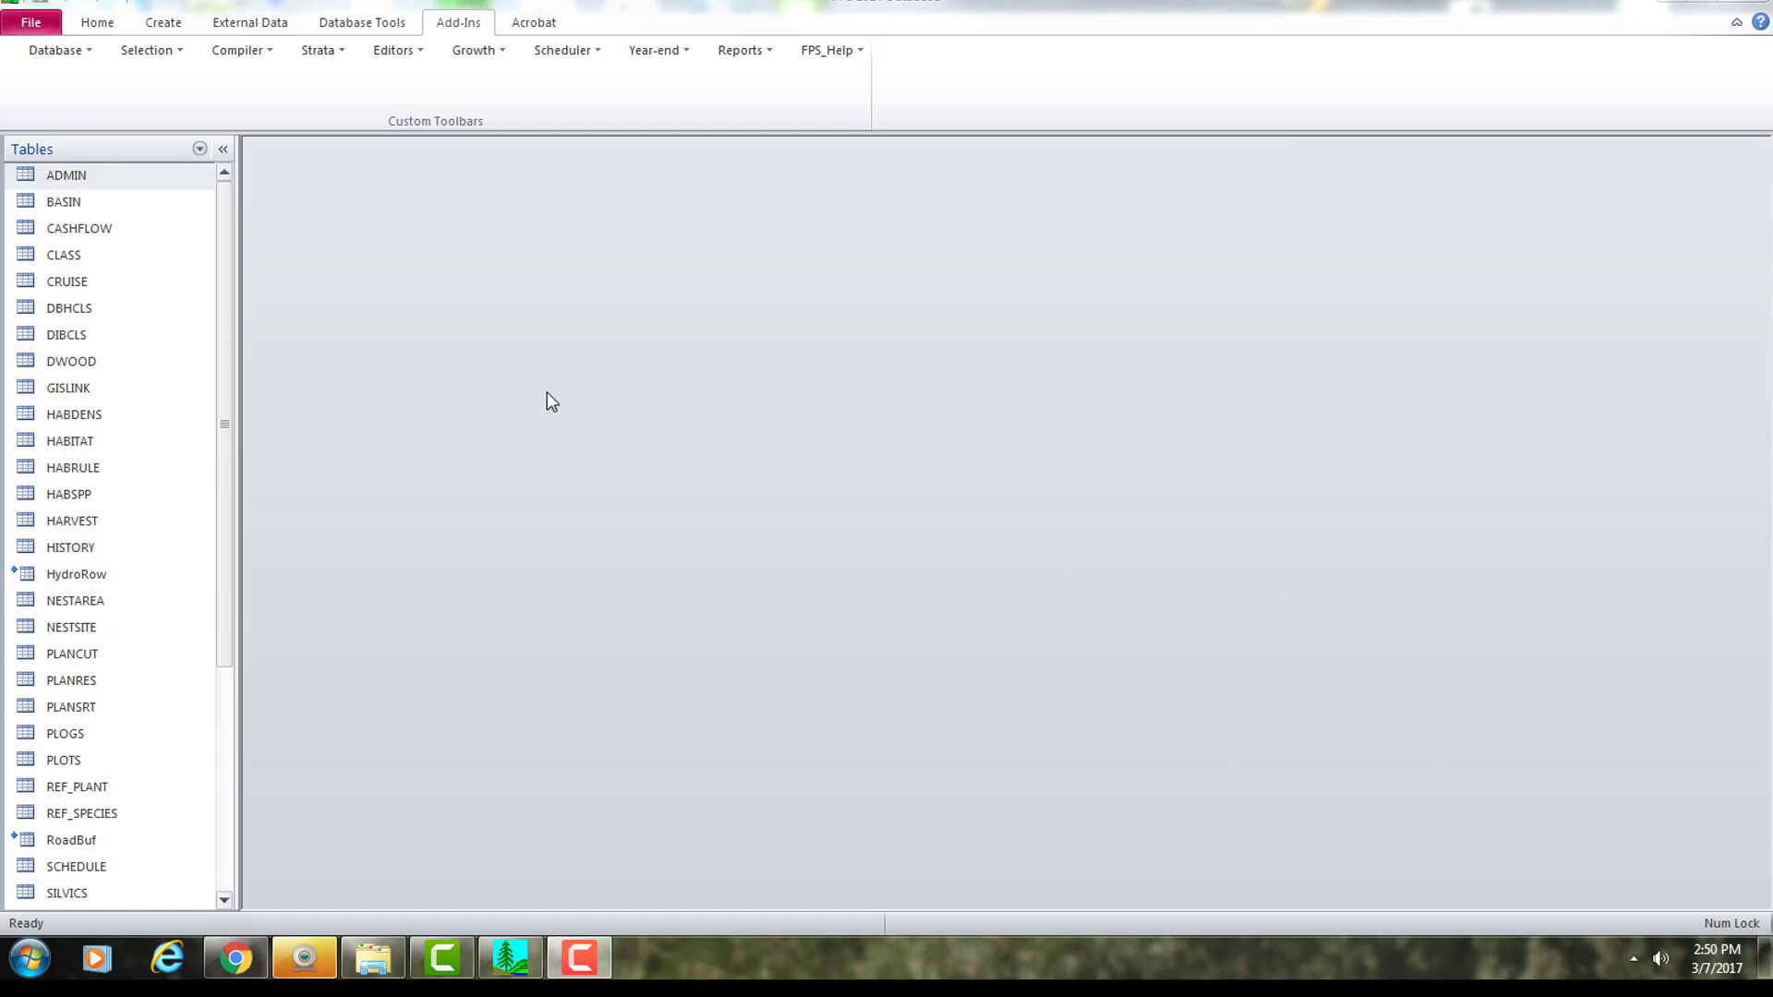
Reopen the ADMIN table, sort it by VEG_LBL from A to Z and review the report years of the grown stands
double_click(74, 181)
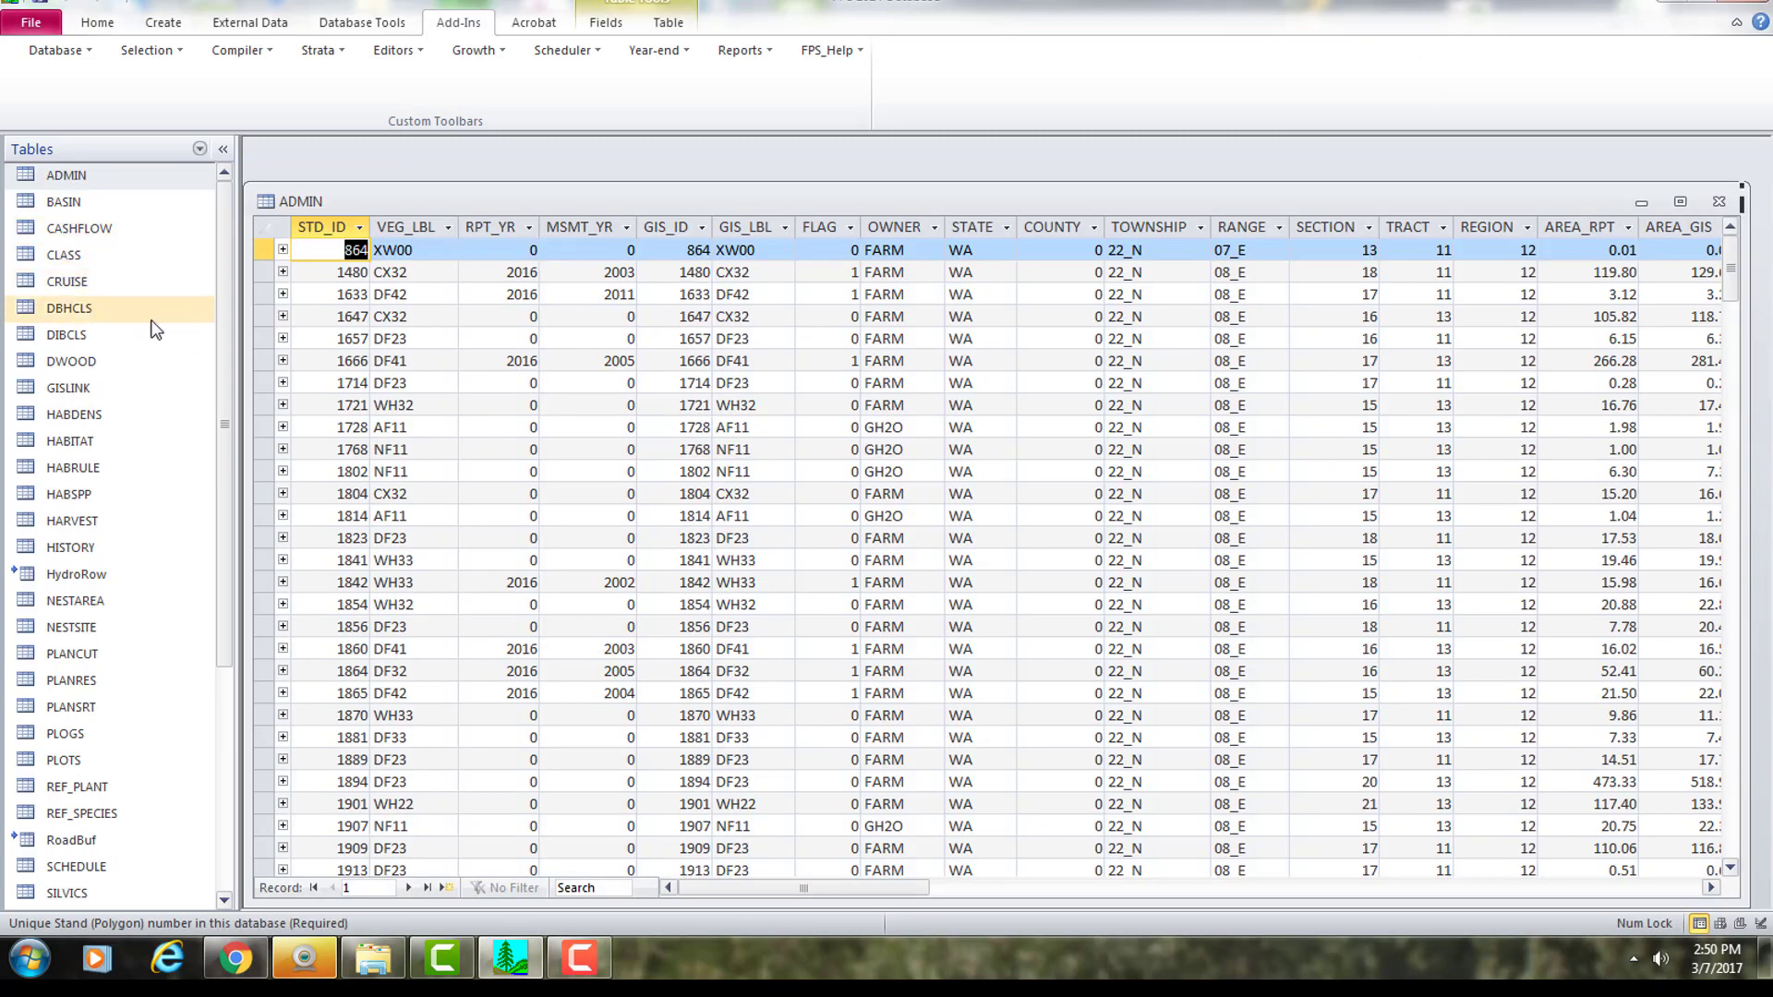
click(492, 273)
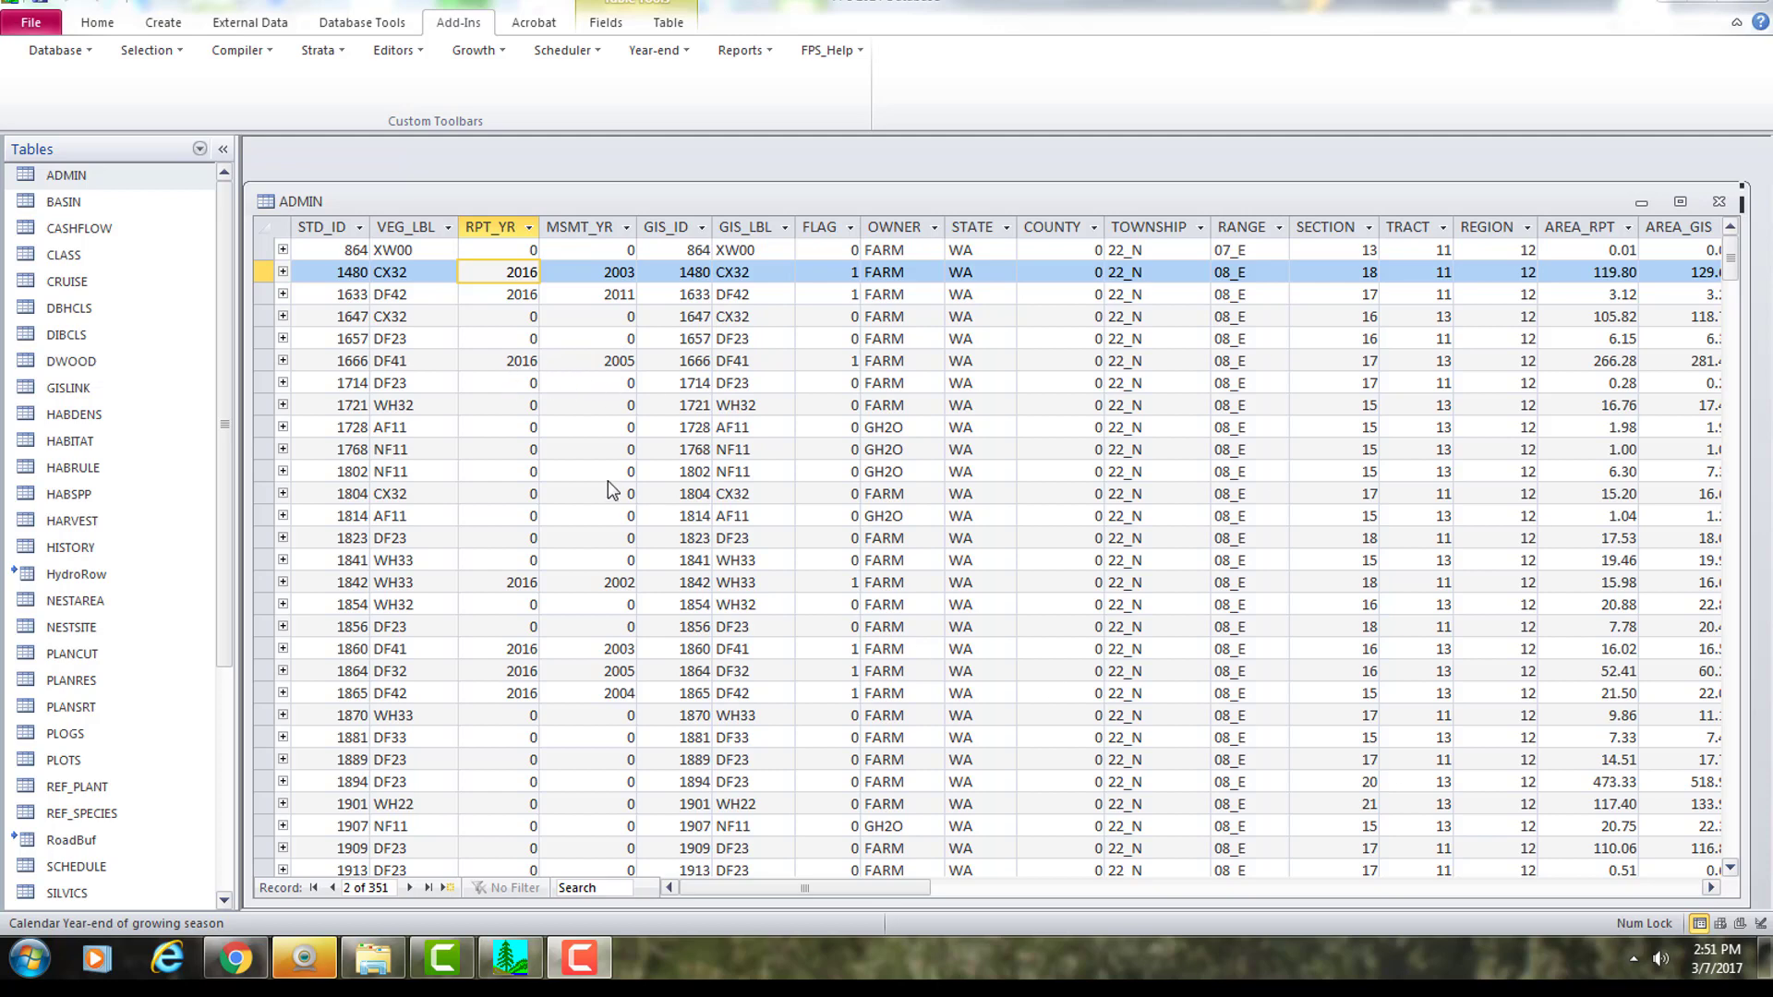
click(449, 228)
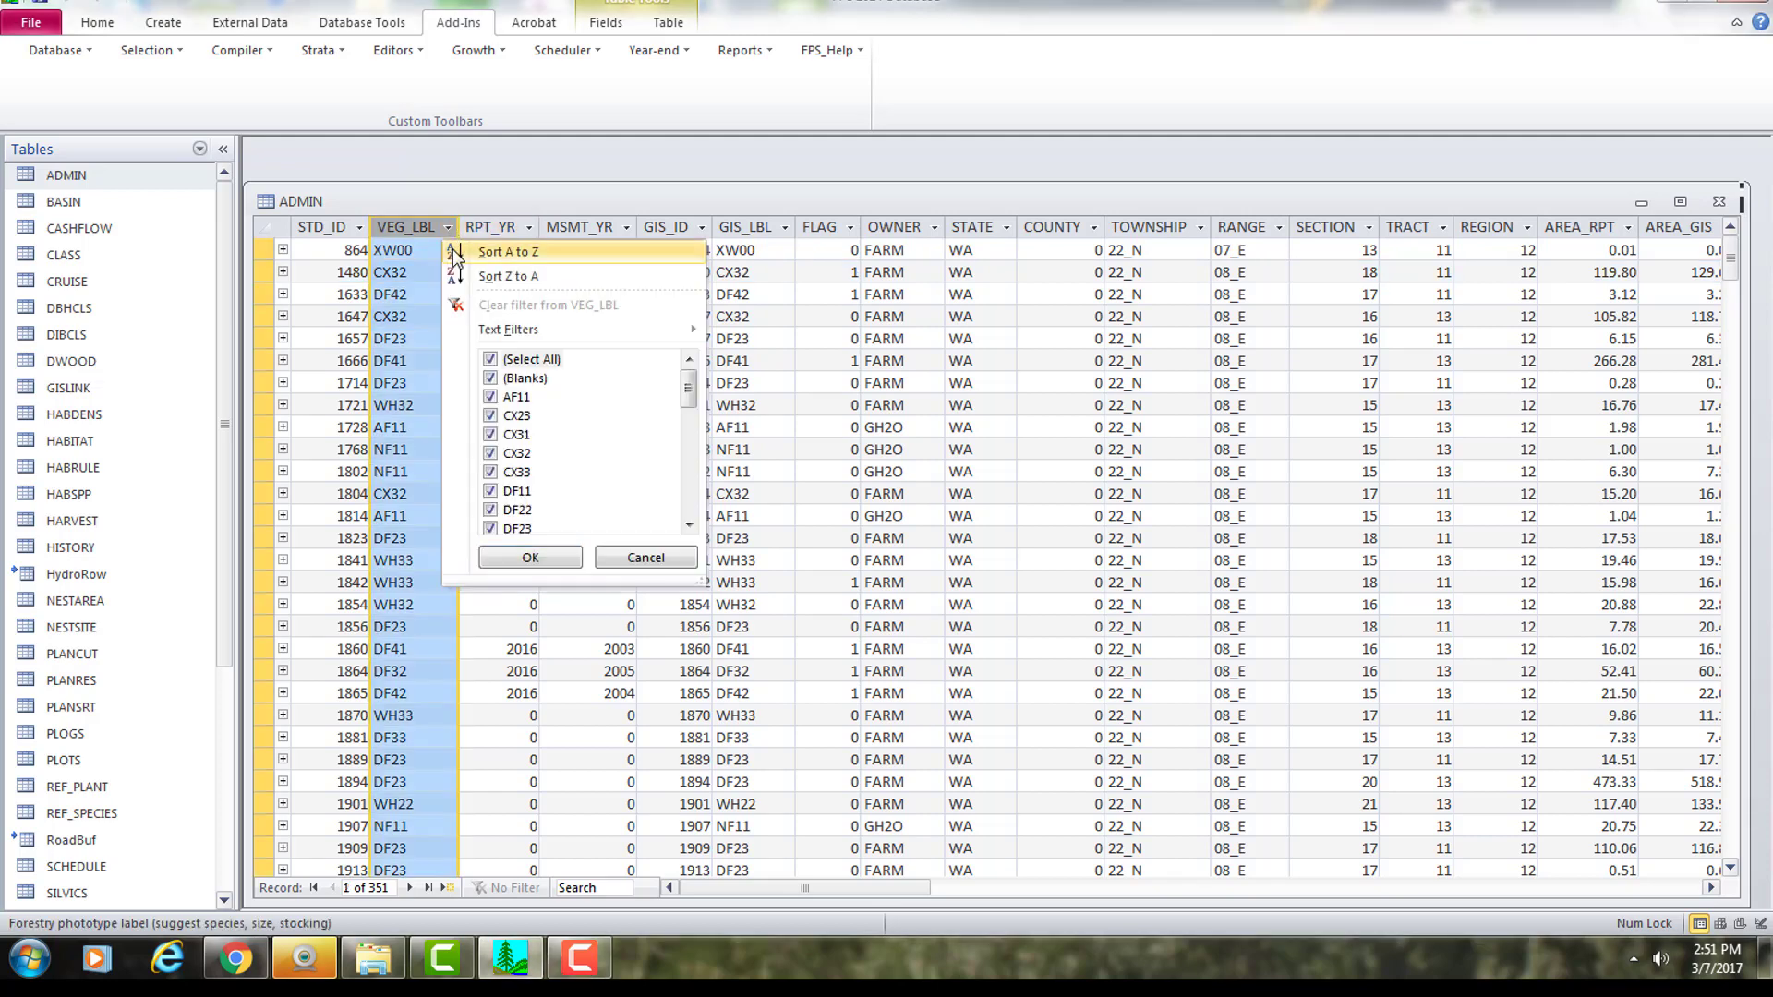
click(490, 248)
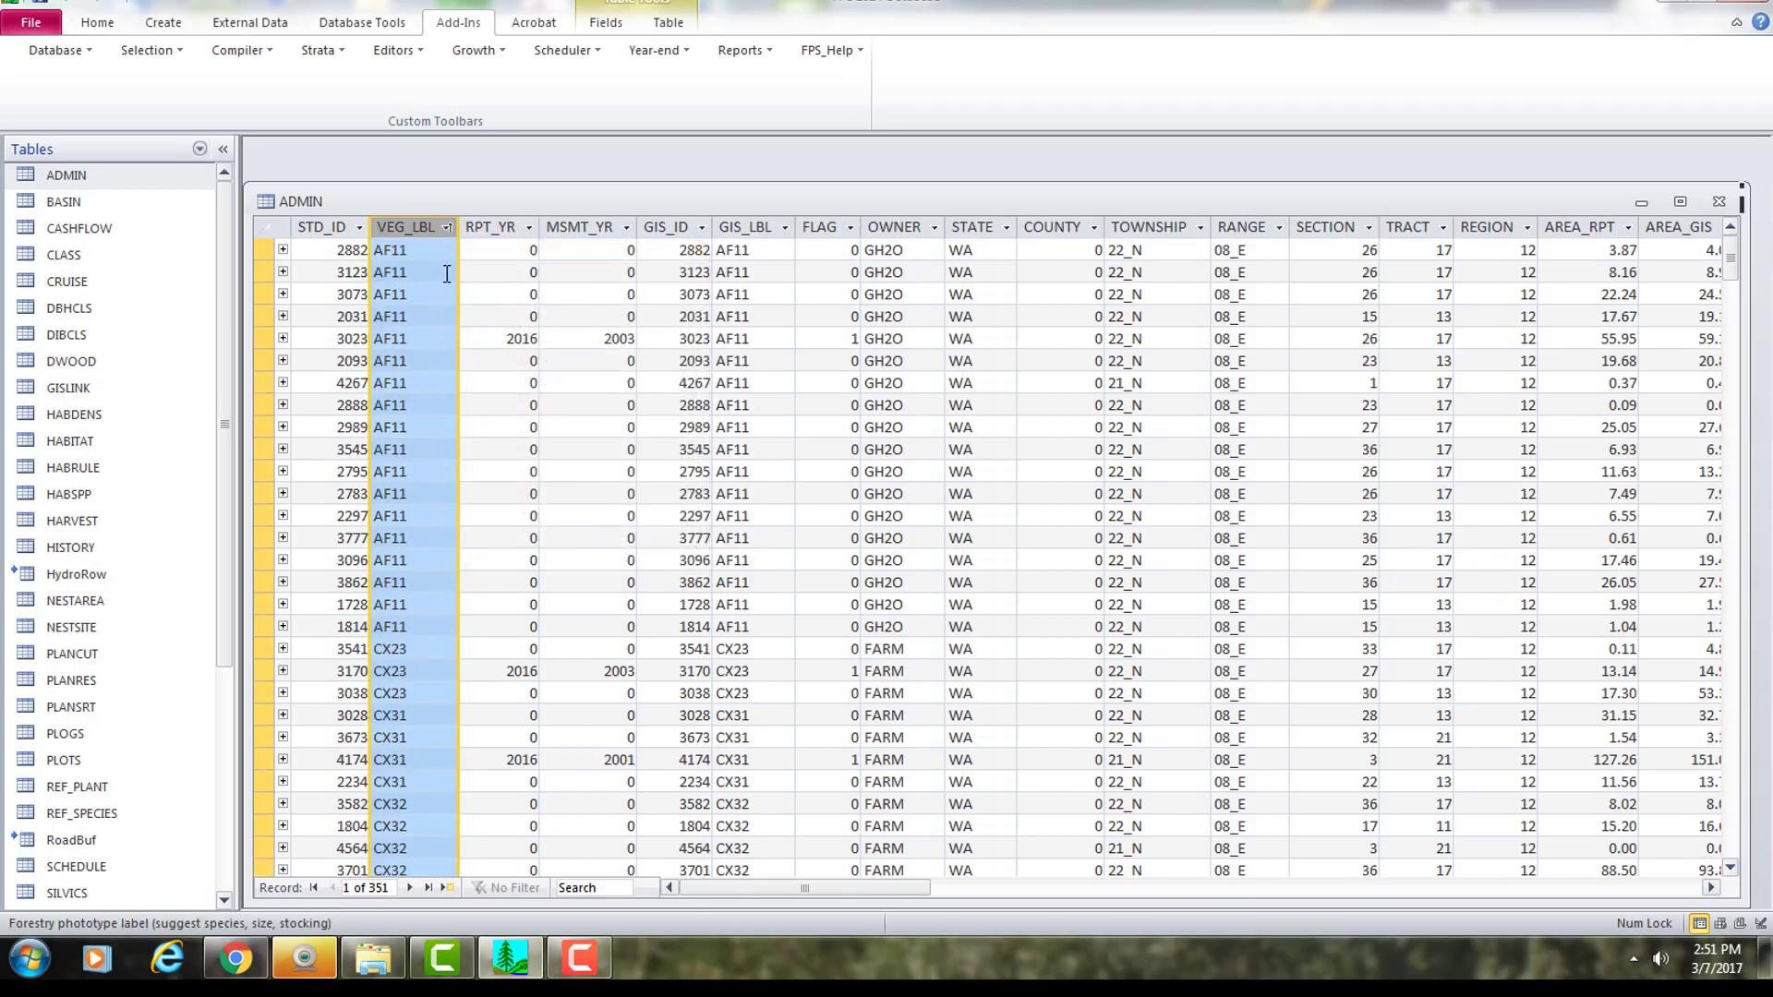
click(448, 228)
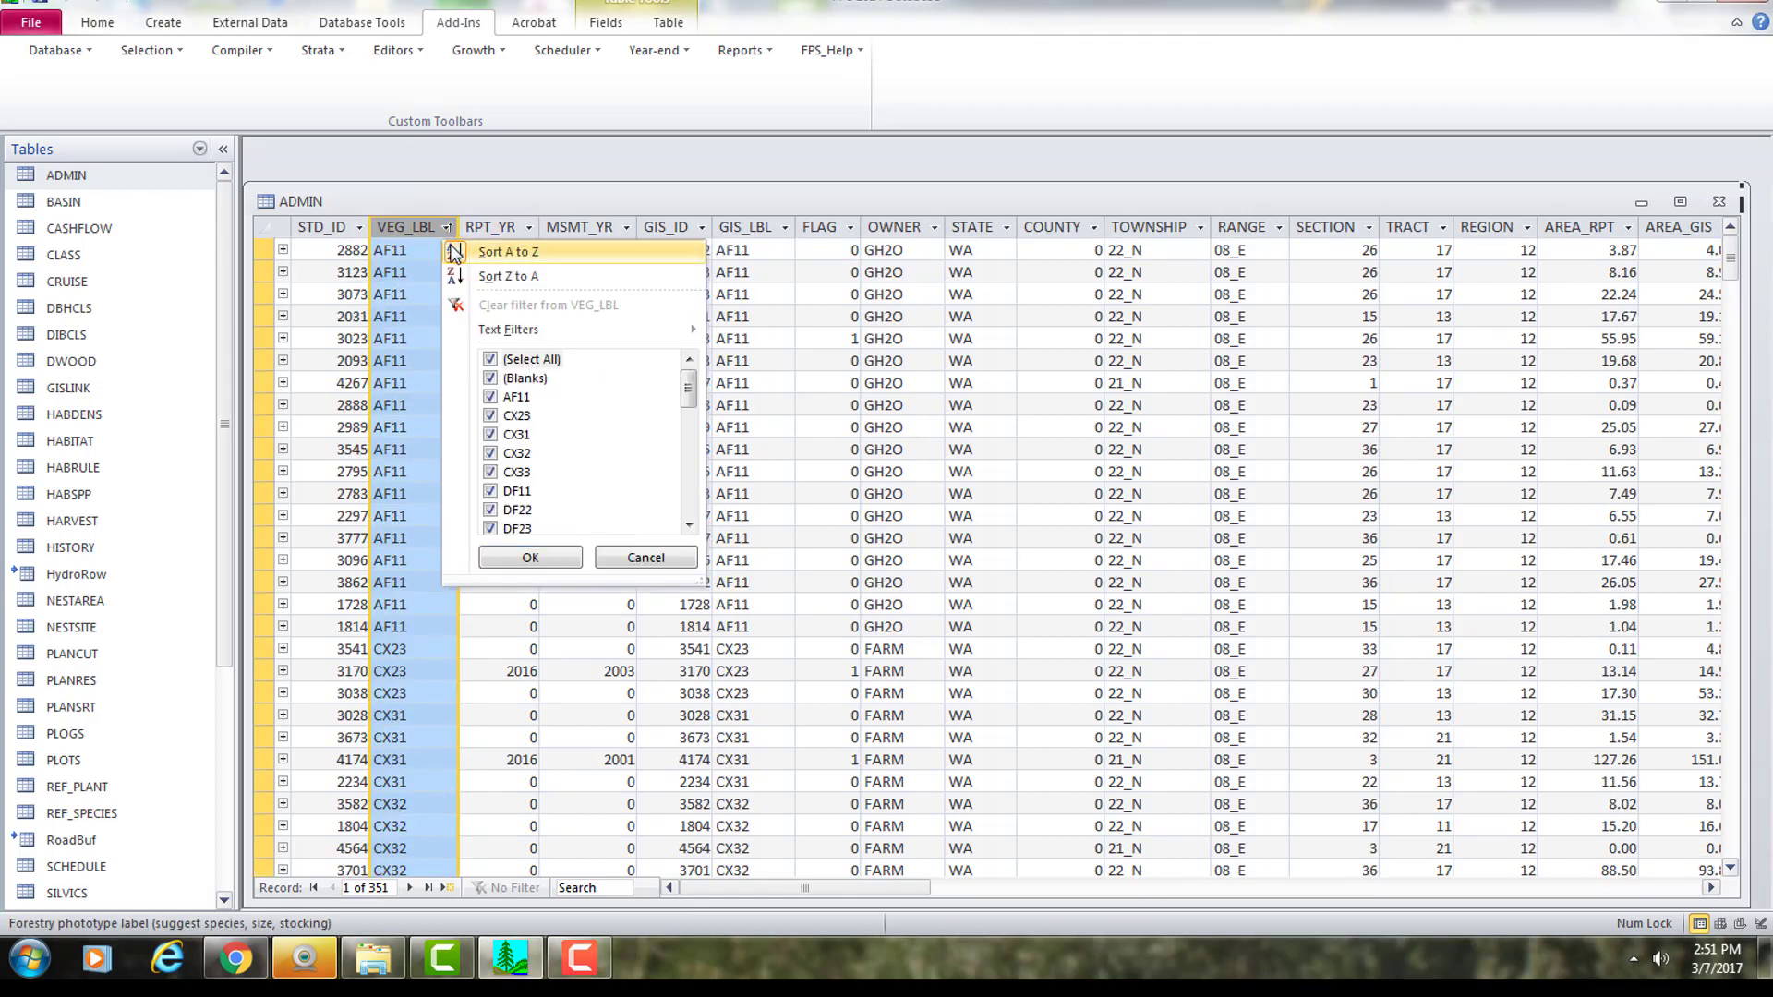
click(506, 253)
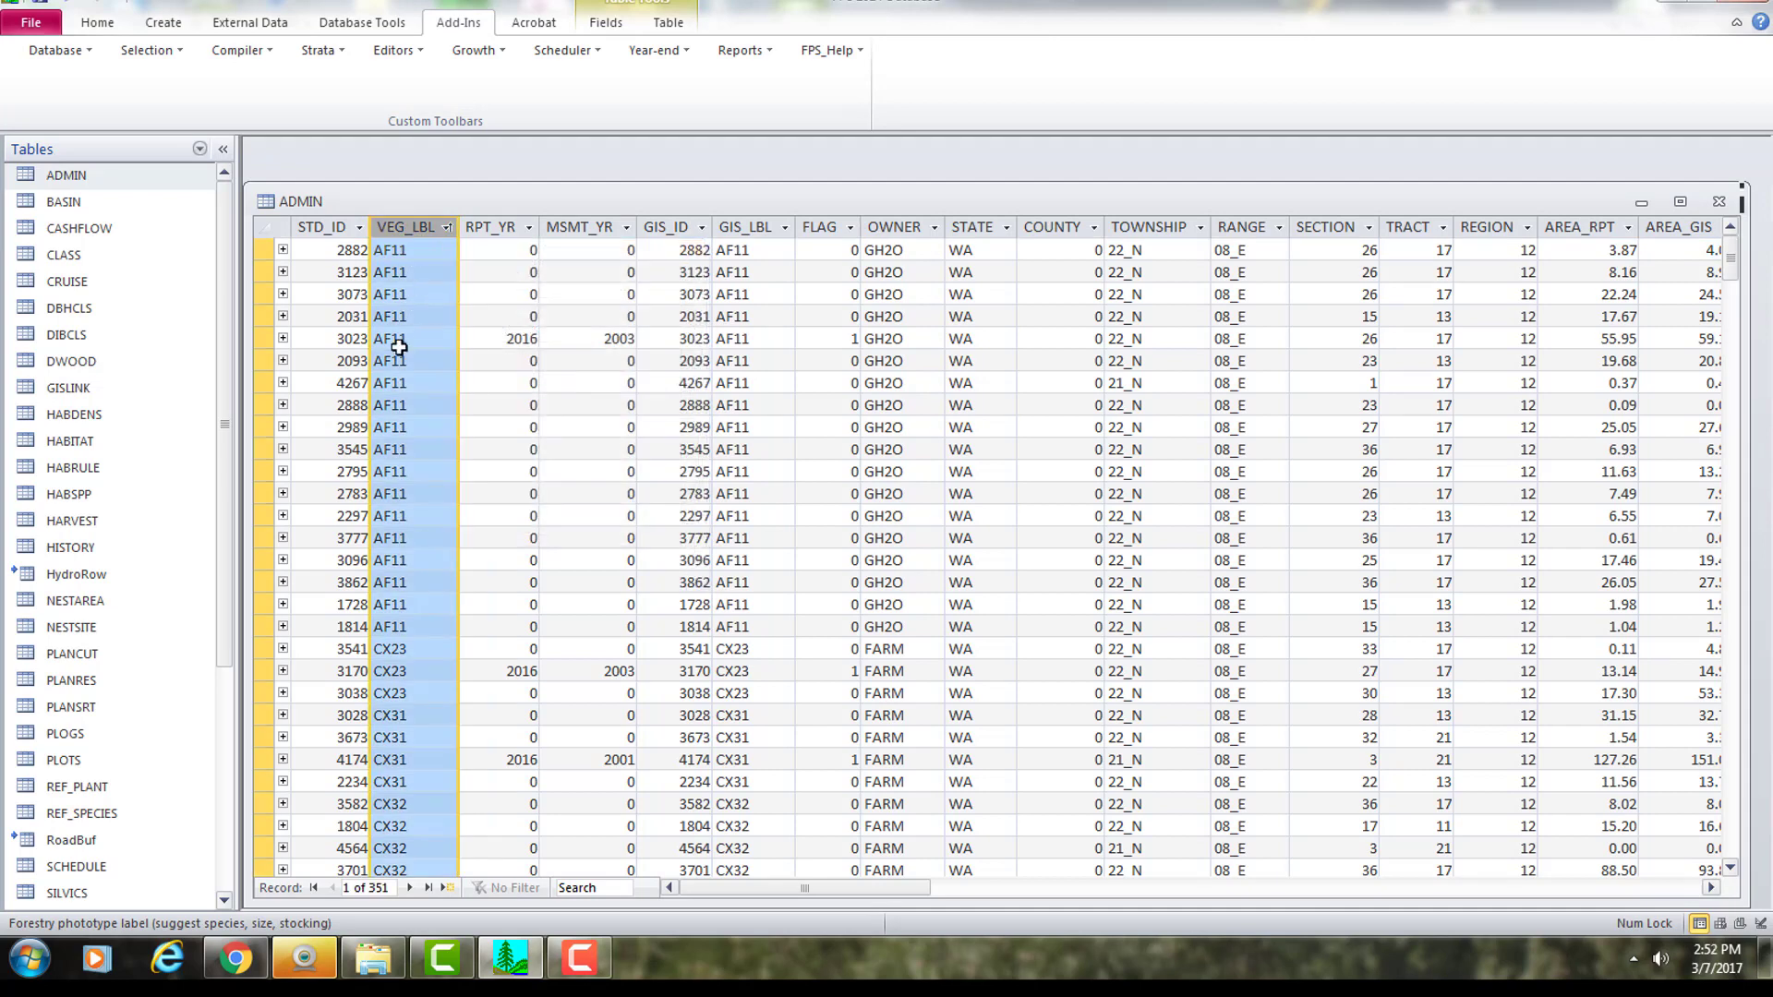
click(500, 339)
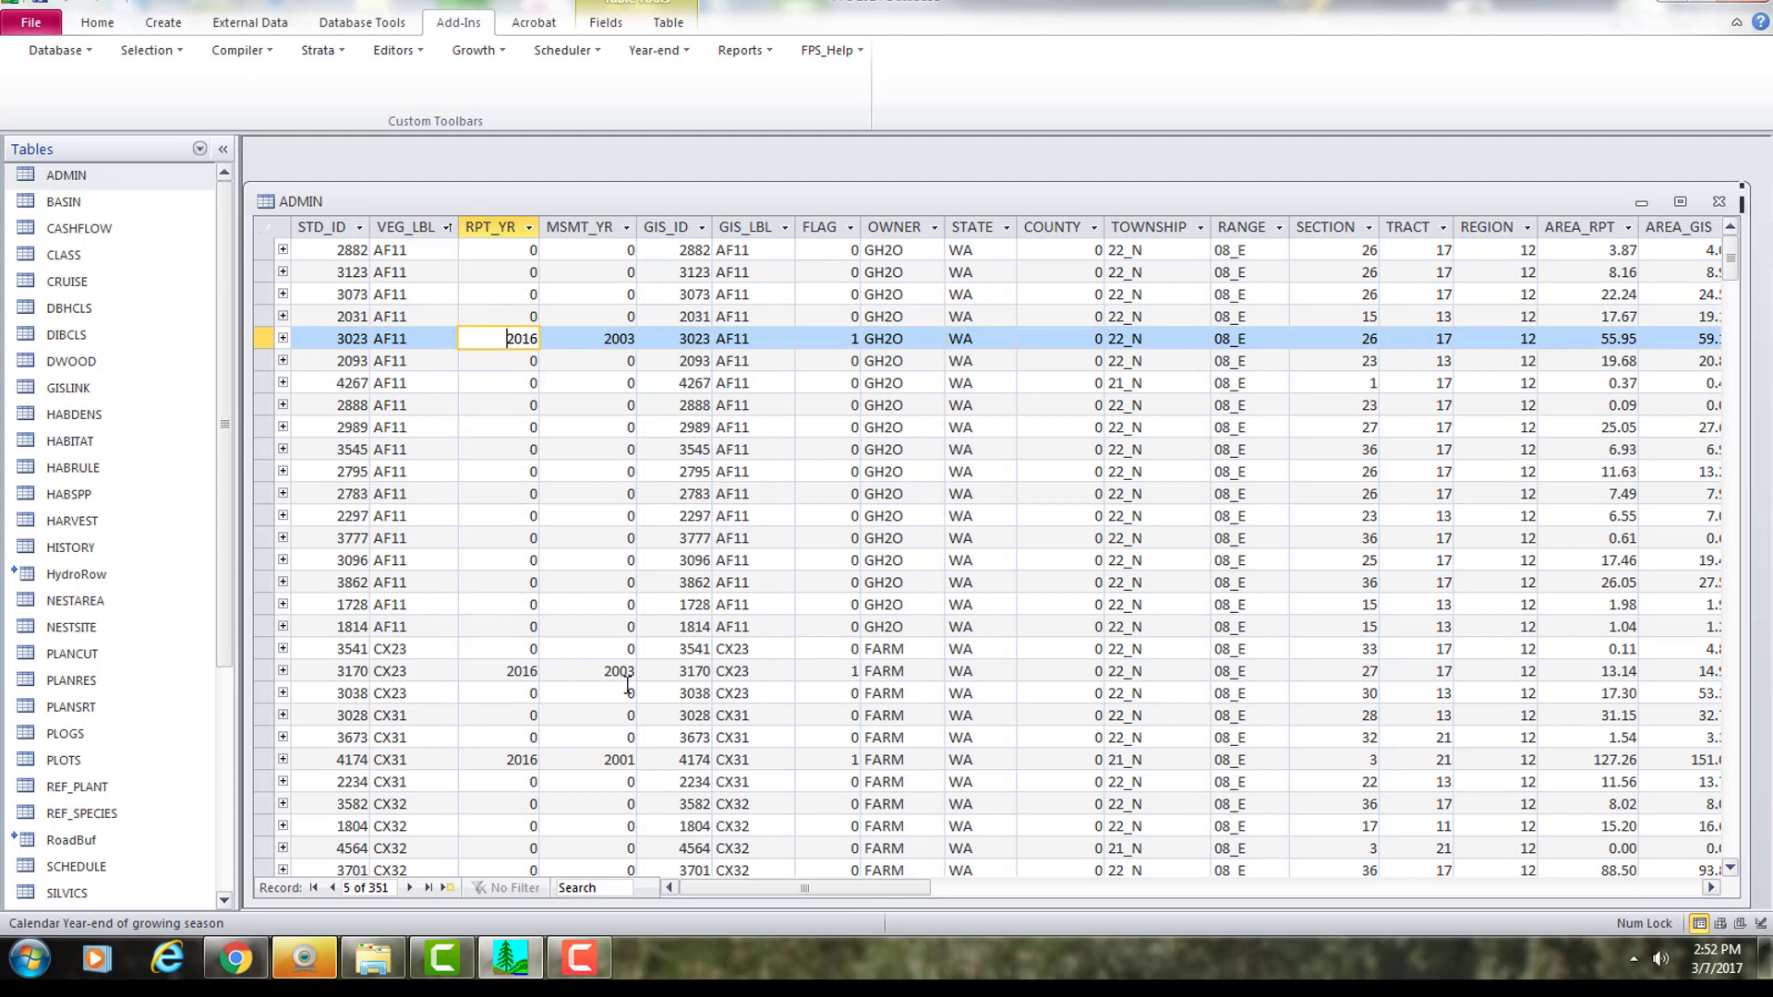
click(427, 672)
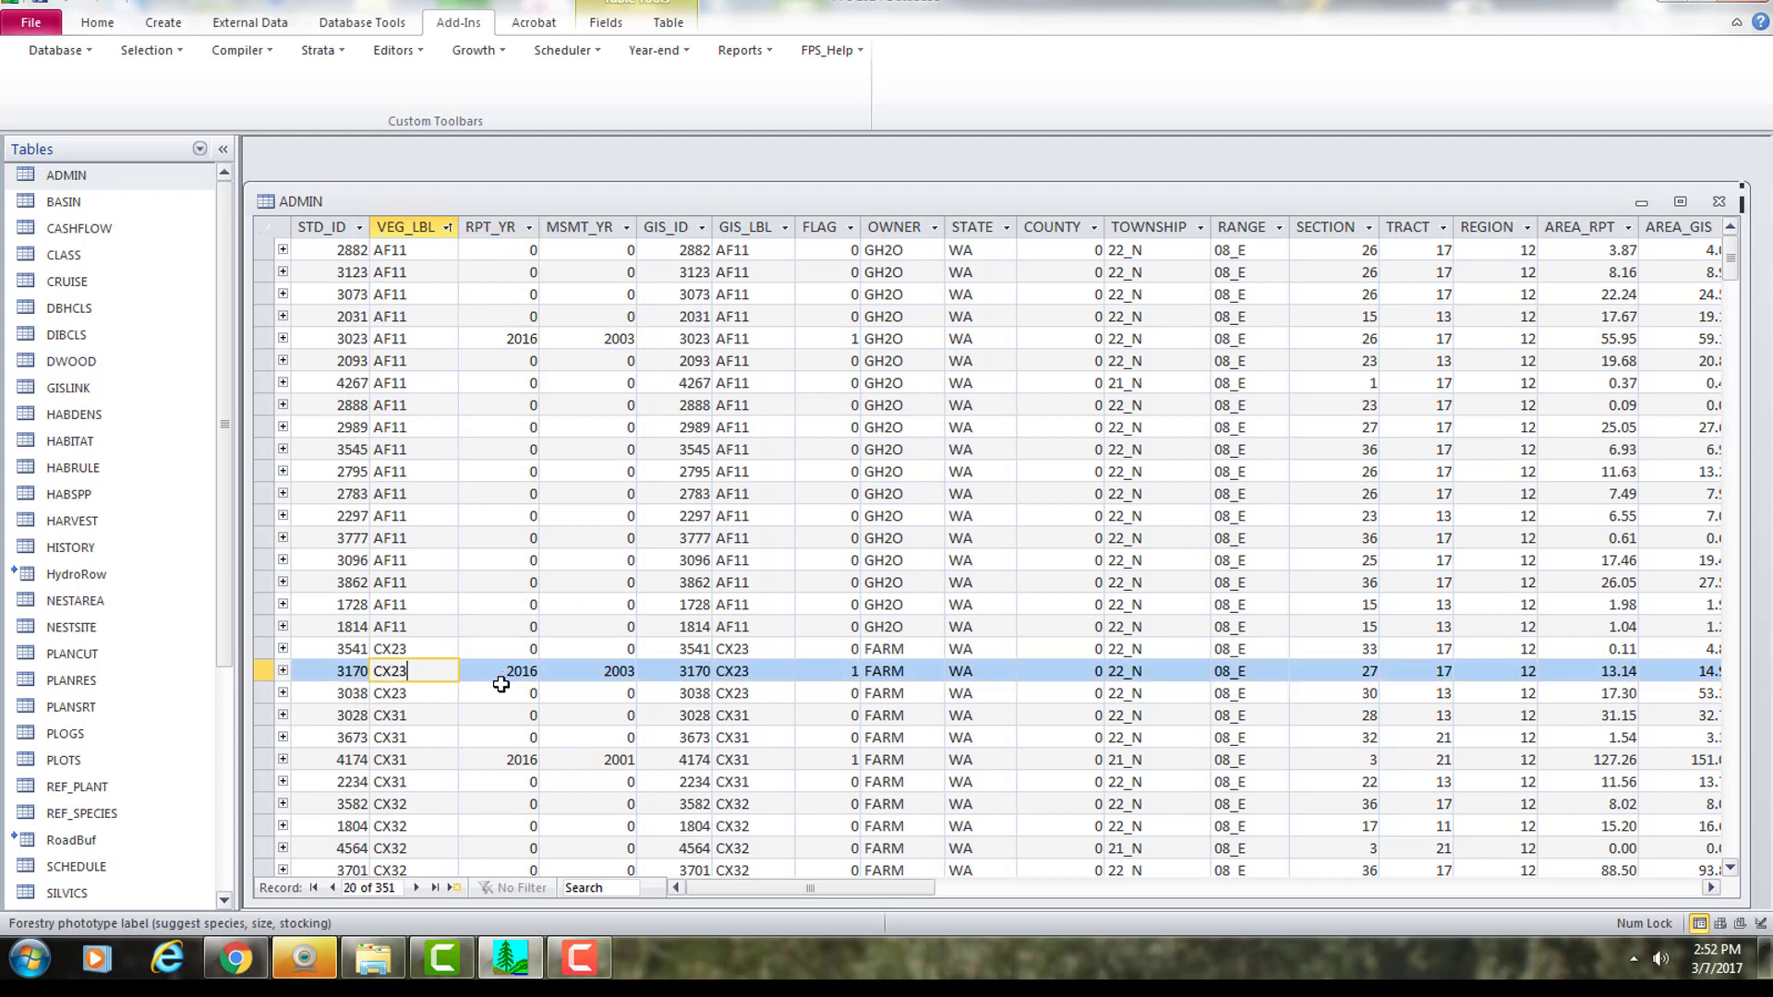
Create a new habitat/report classification for the Puget_2014_Base.mdb database with the Strata routine, leaving SQL command display off
click(493, 760)
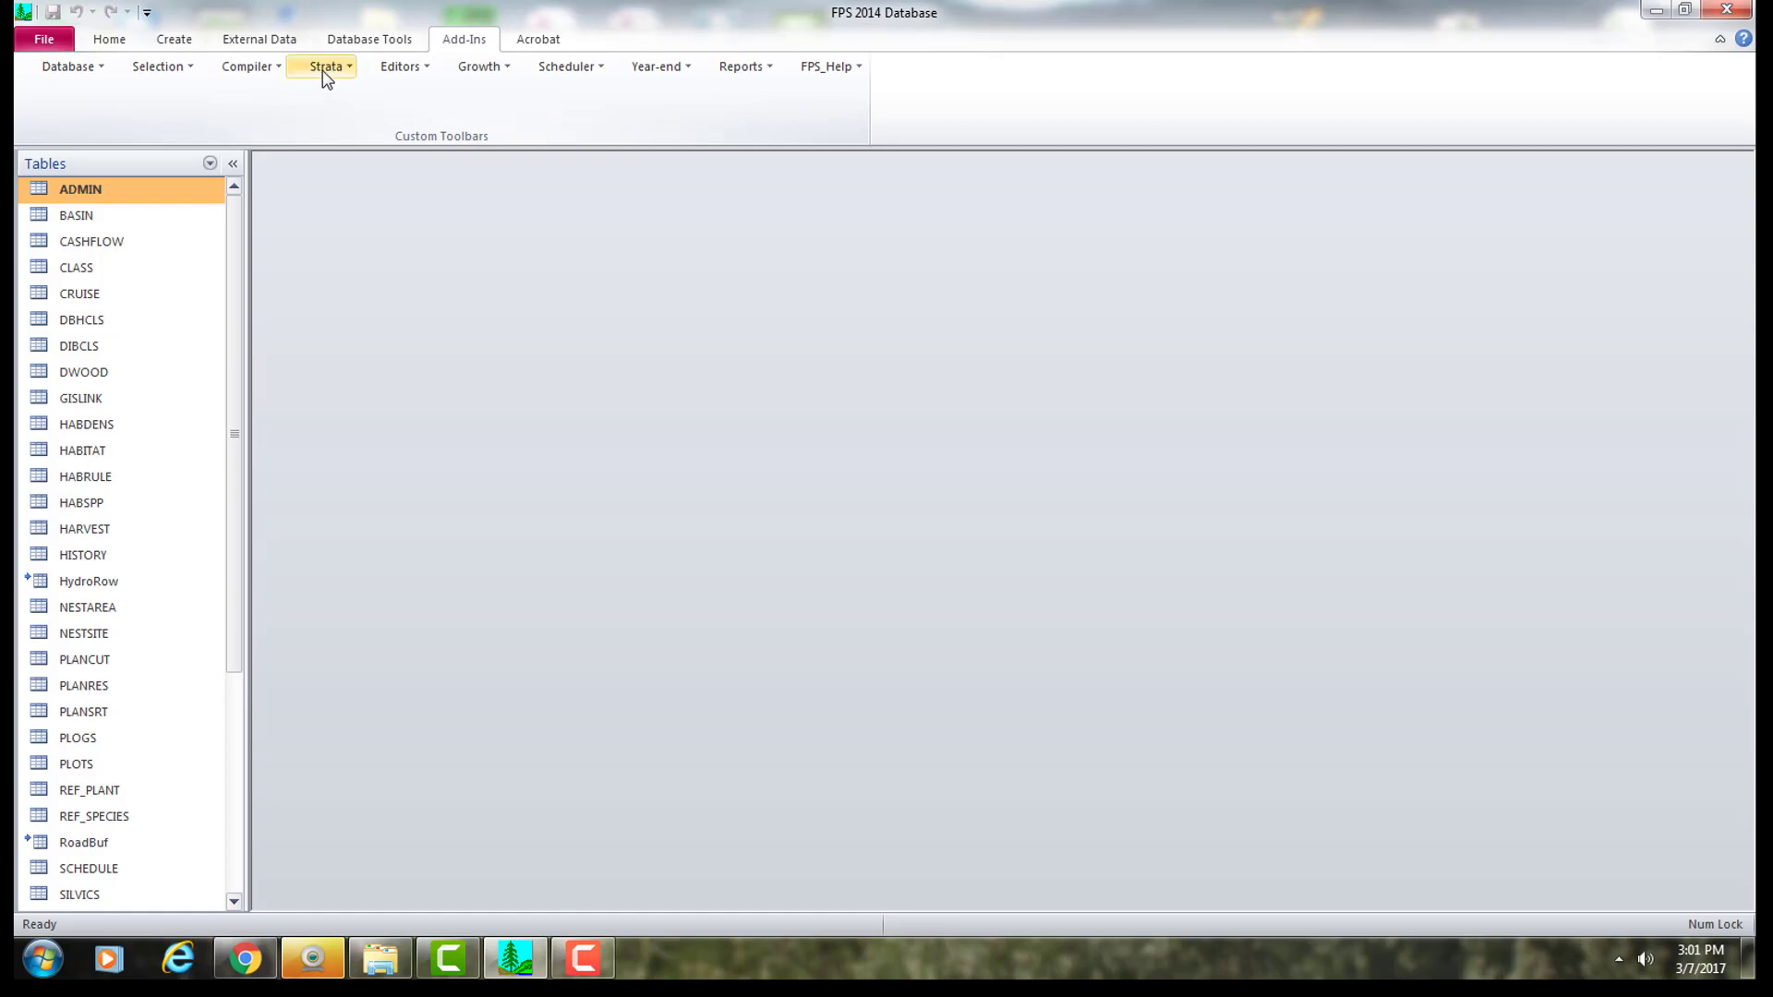
click(323, 70)
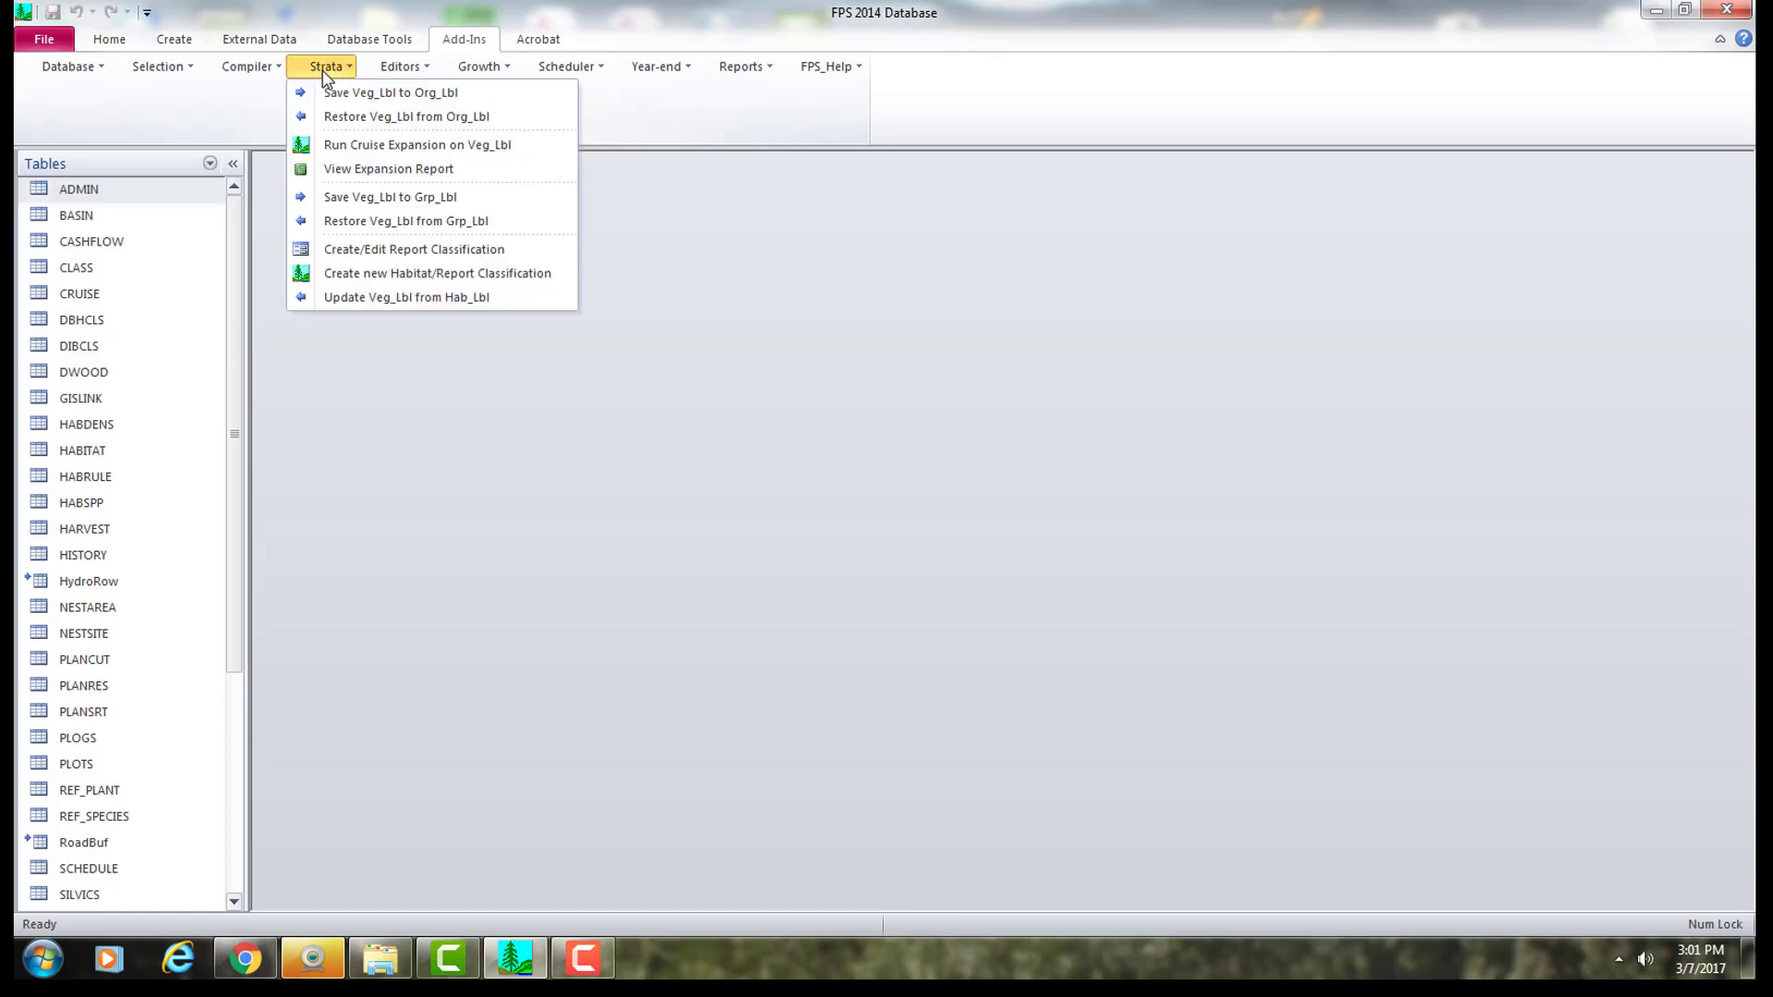
click(354, 274)
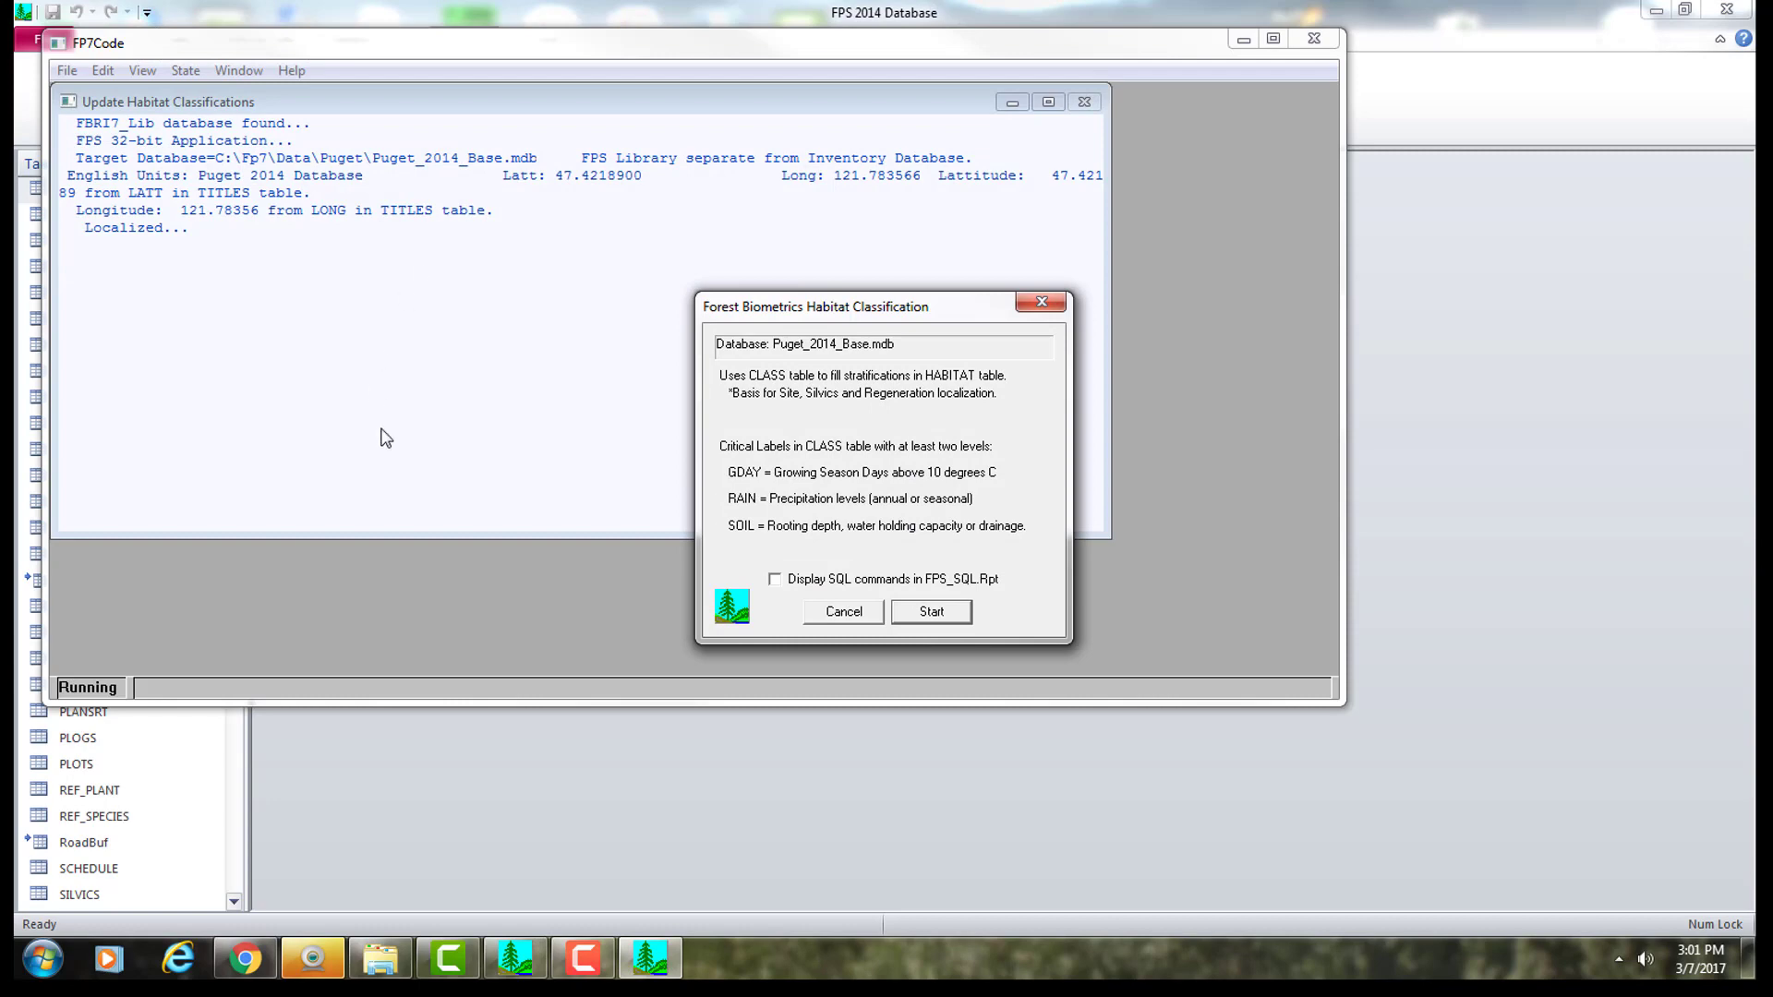
click(931, 612)
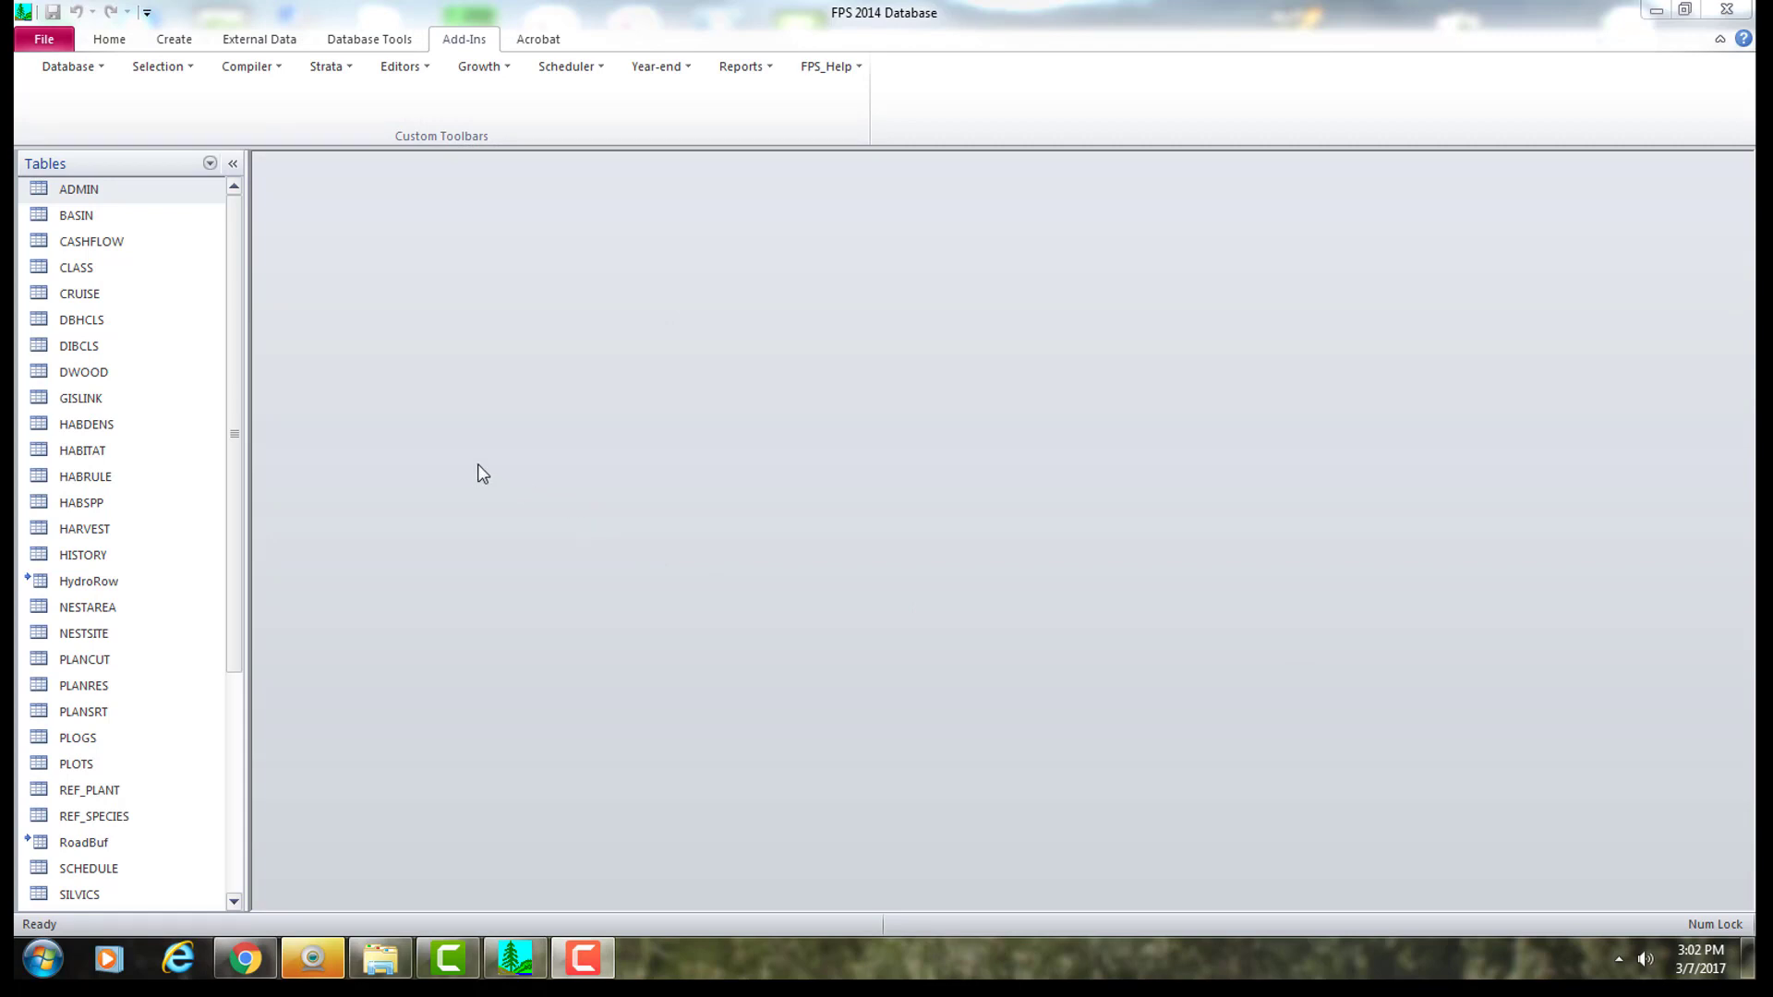
Run the cruise expansion on Veg_Lbl, expanding all tables from cruised stands within each vegetation label type
click(336, 68)
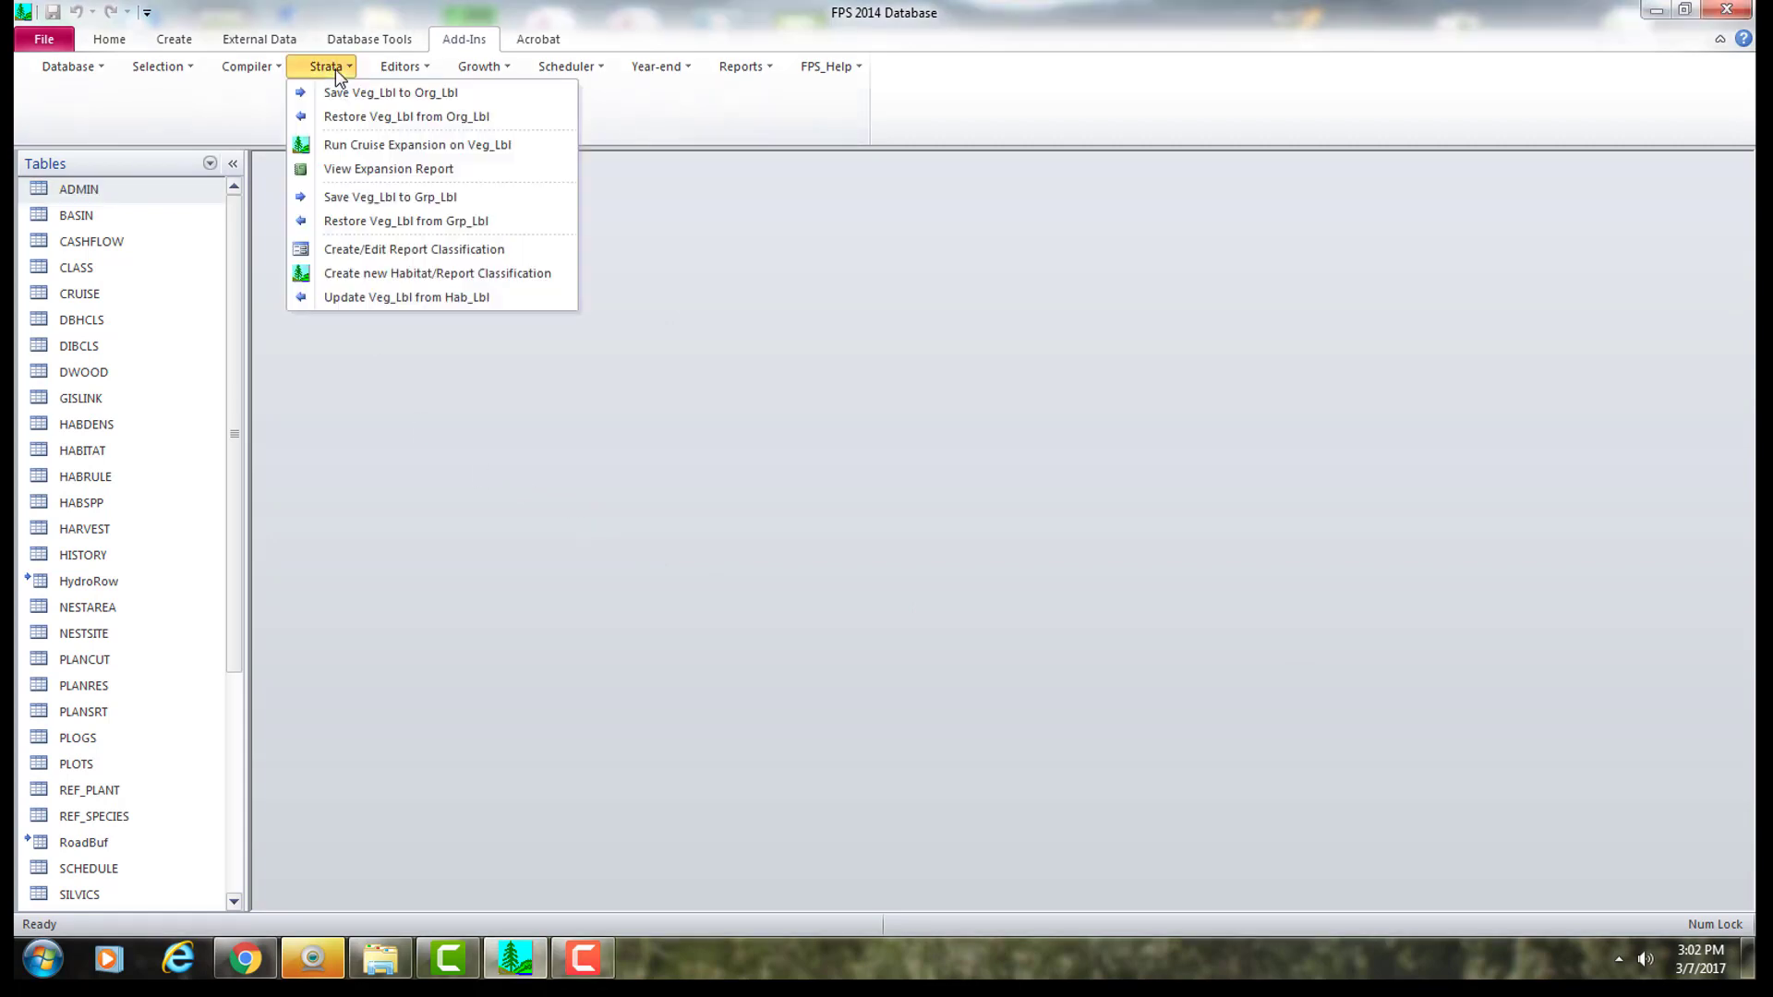
click(358, 146)
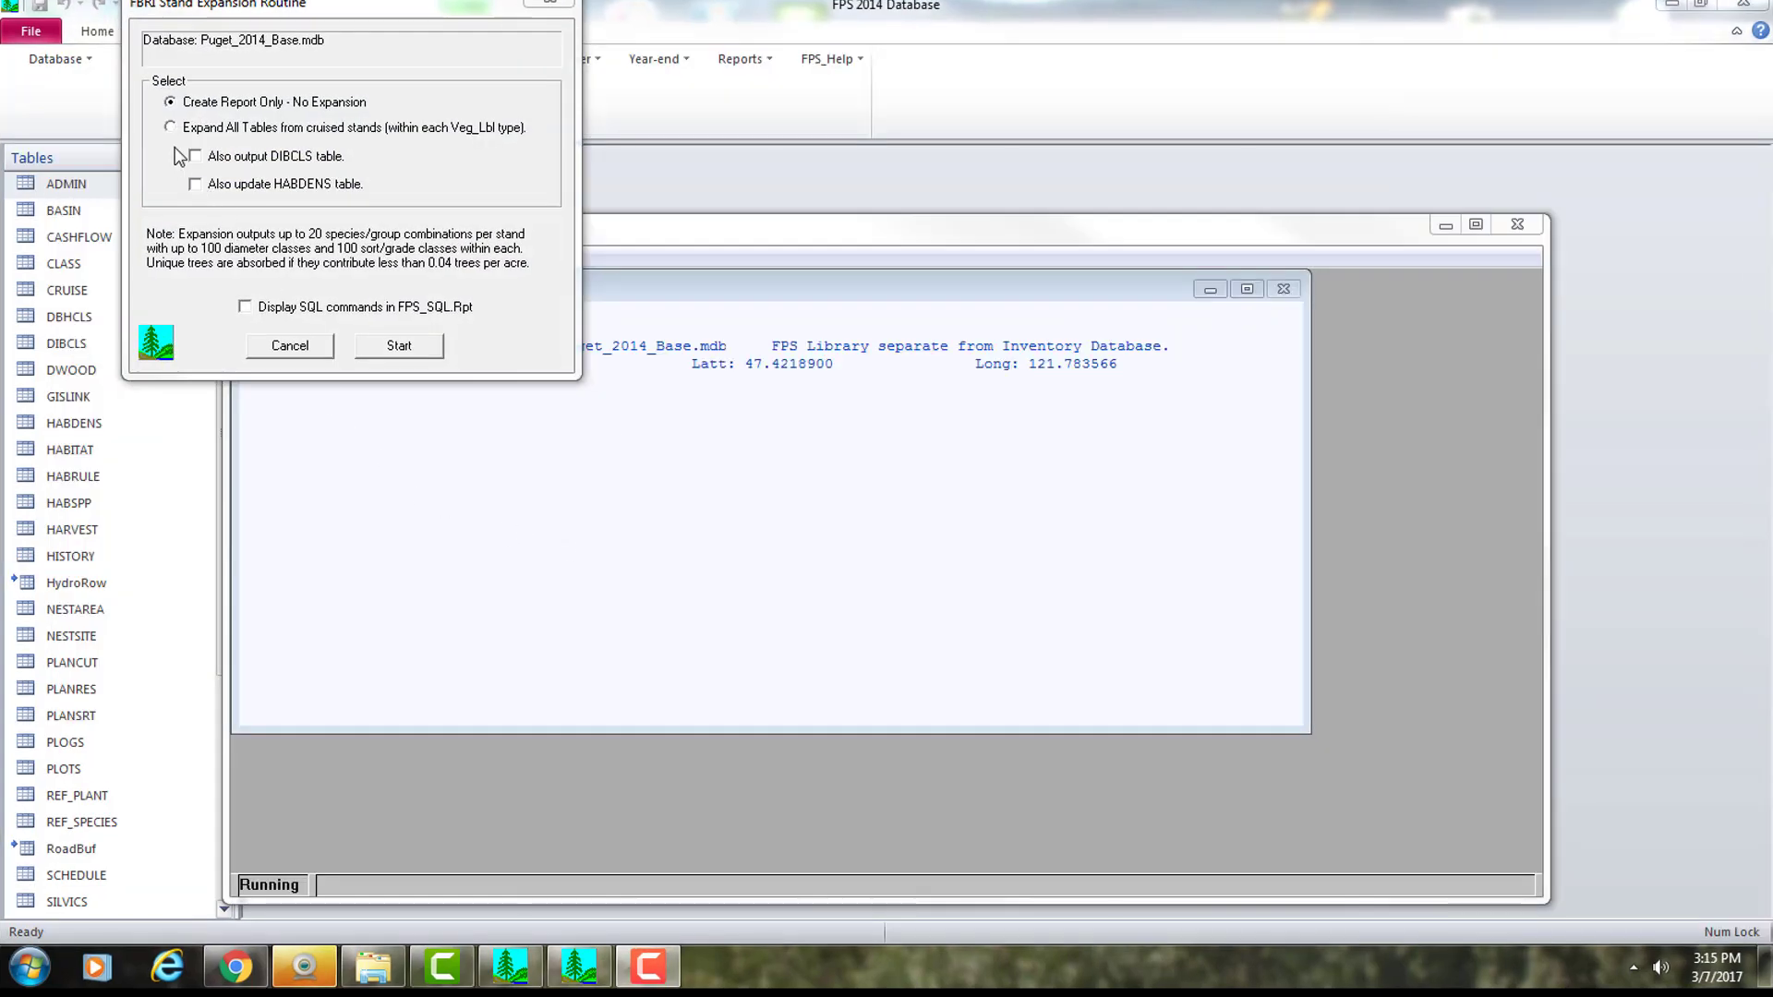
click(172, 130)
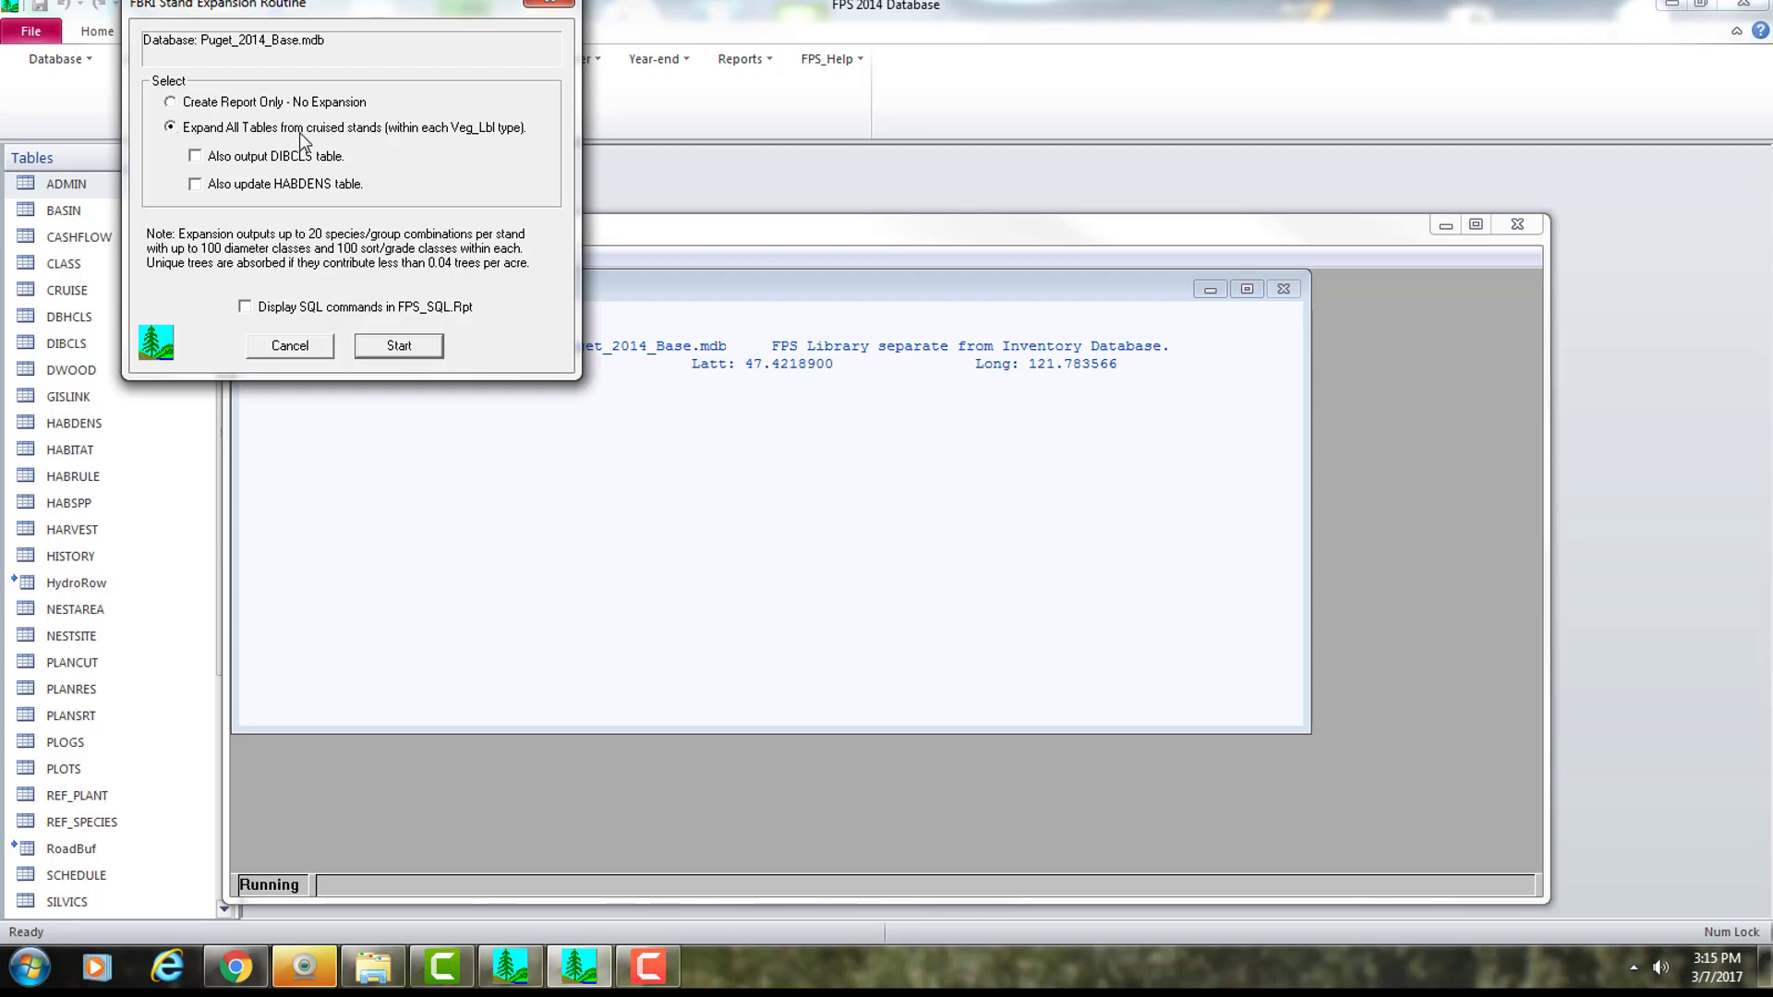
click(395, 350)
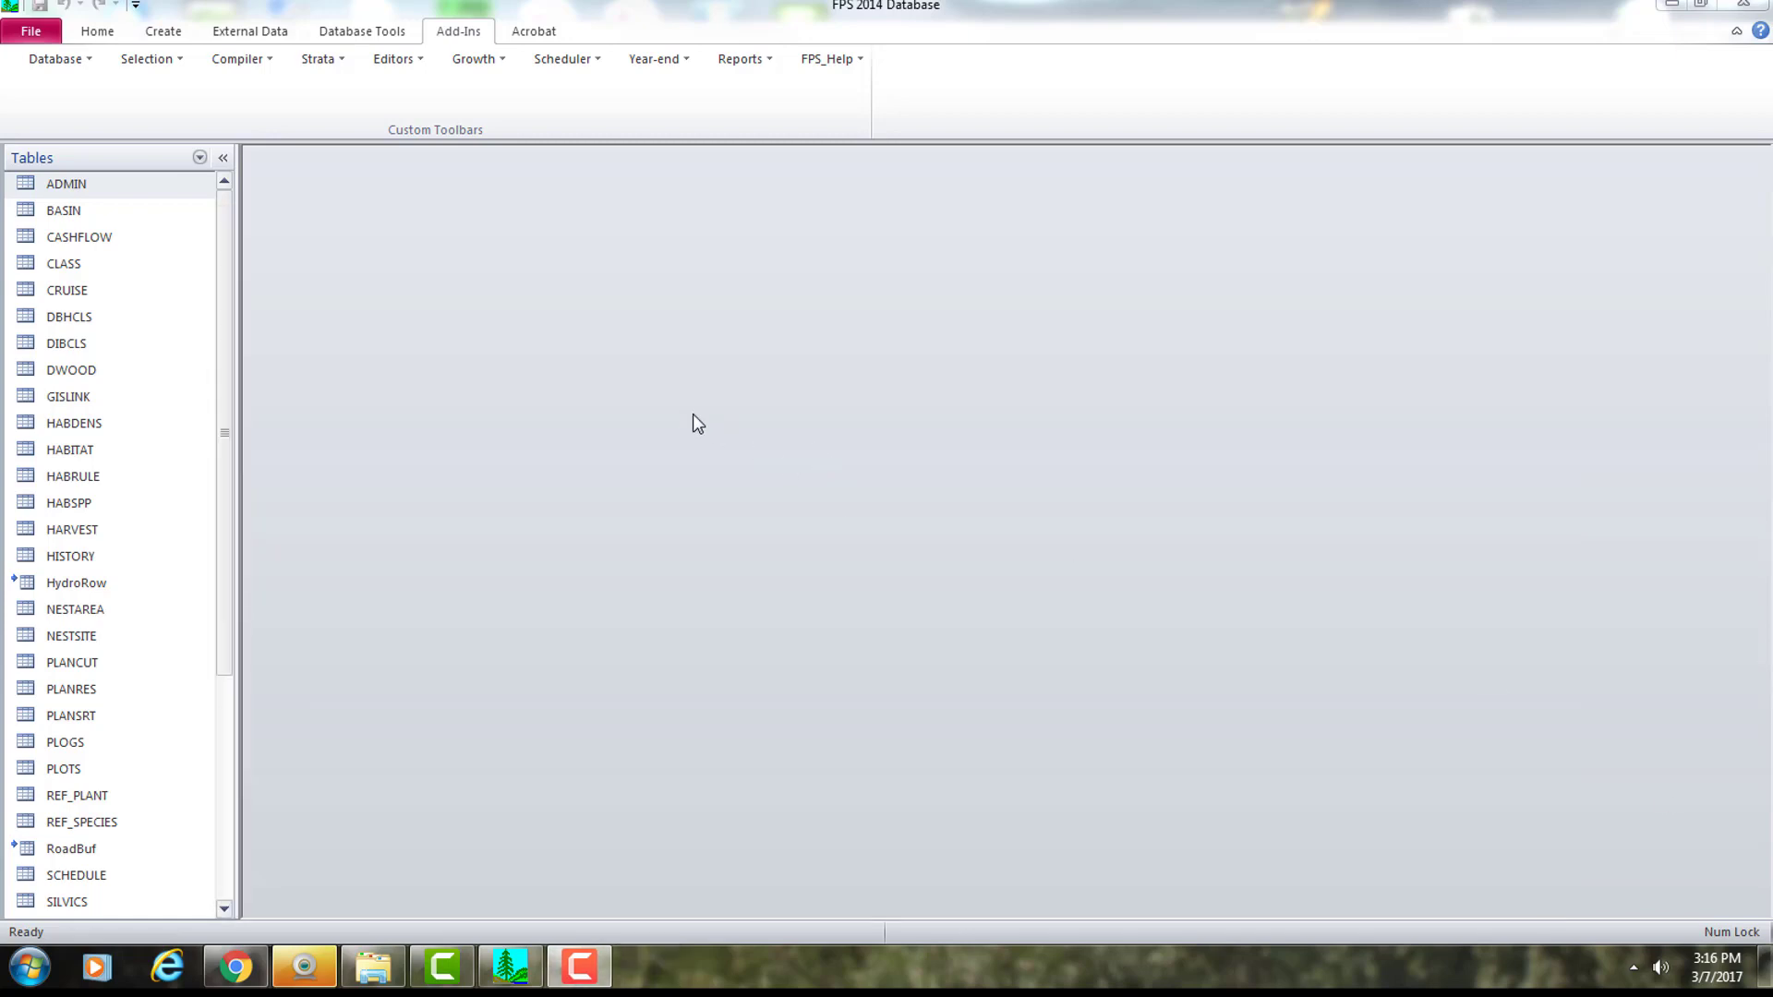
Reopen the ADMIN table, maximize it and review the report years across the expanded stands
double_click(96, 187)
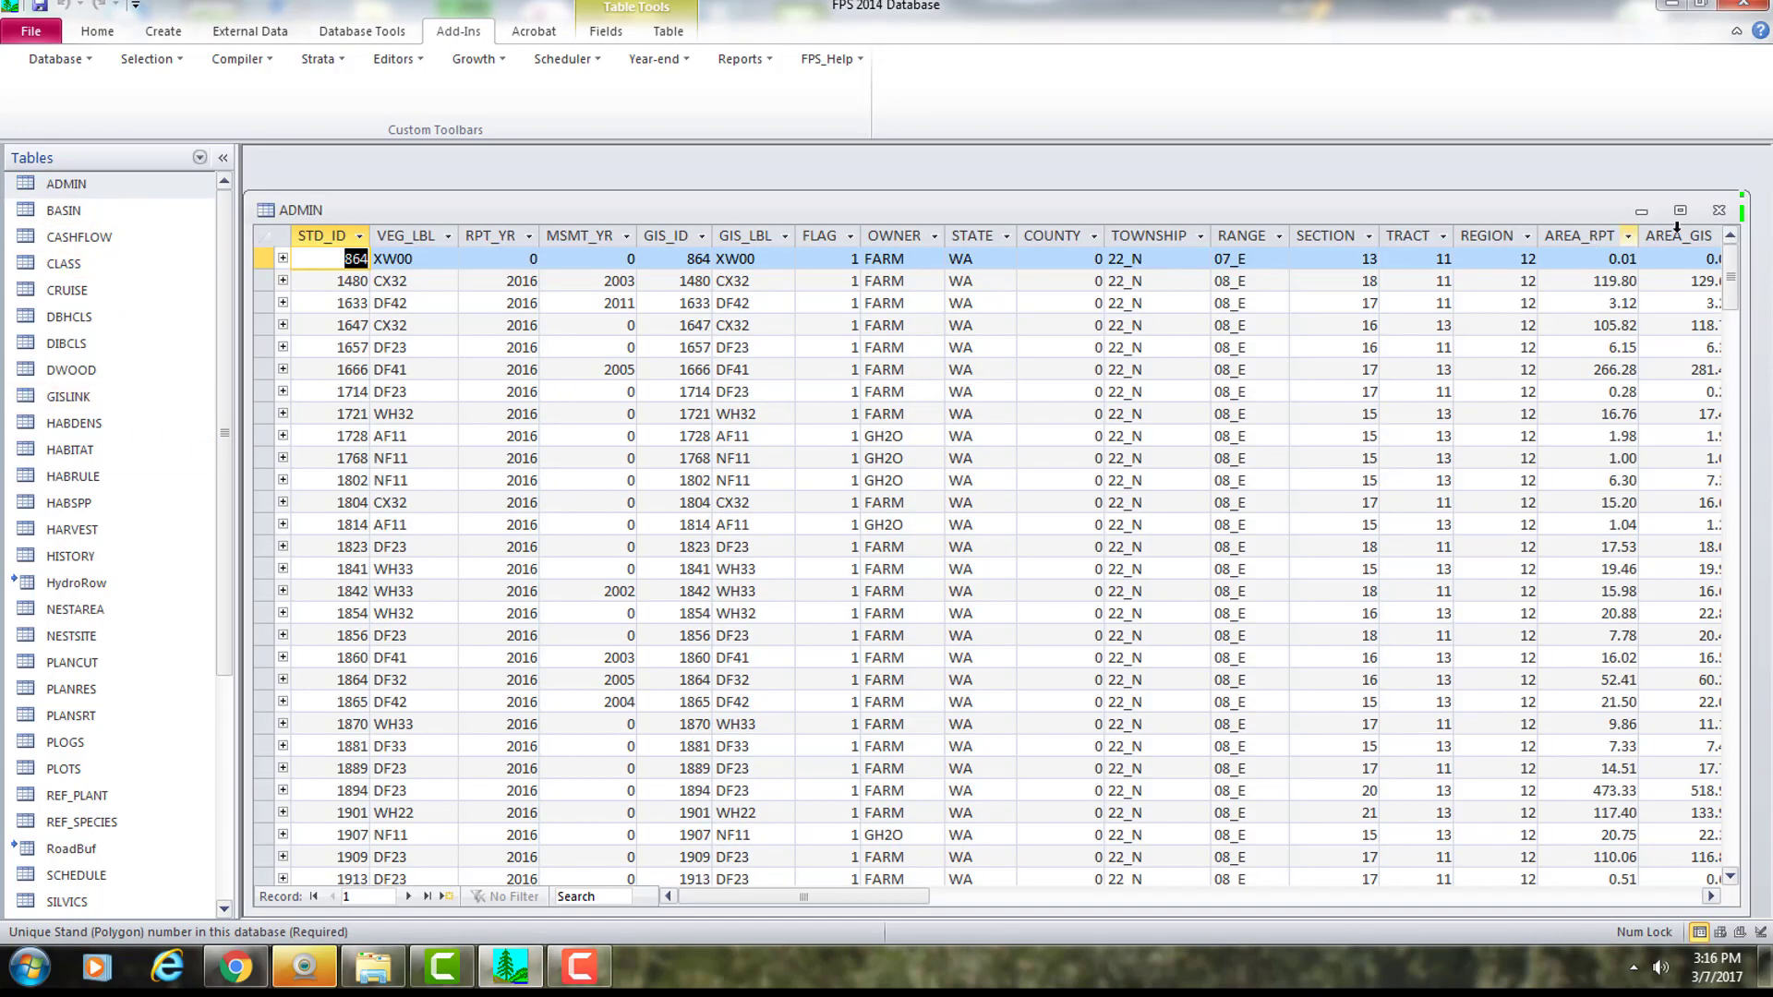
click(1681, 212)
scroll(628, 491, down, 2)
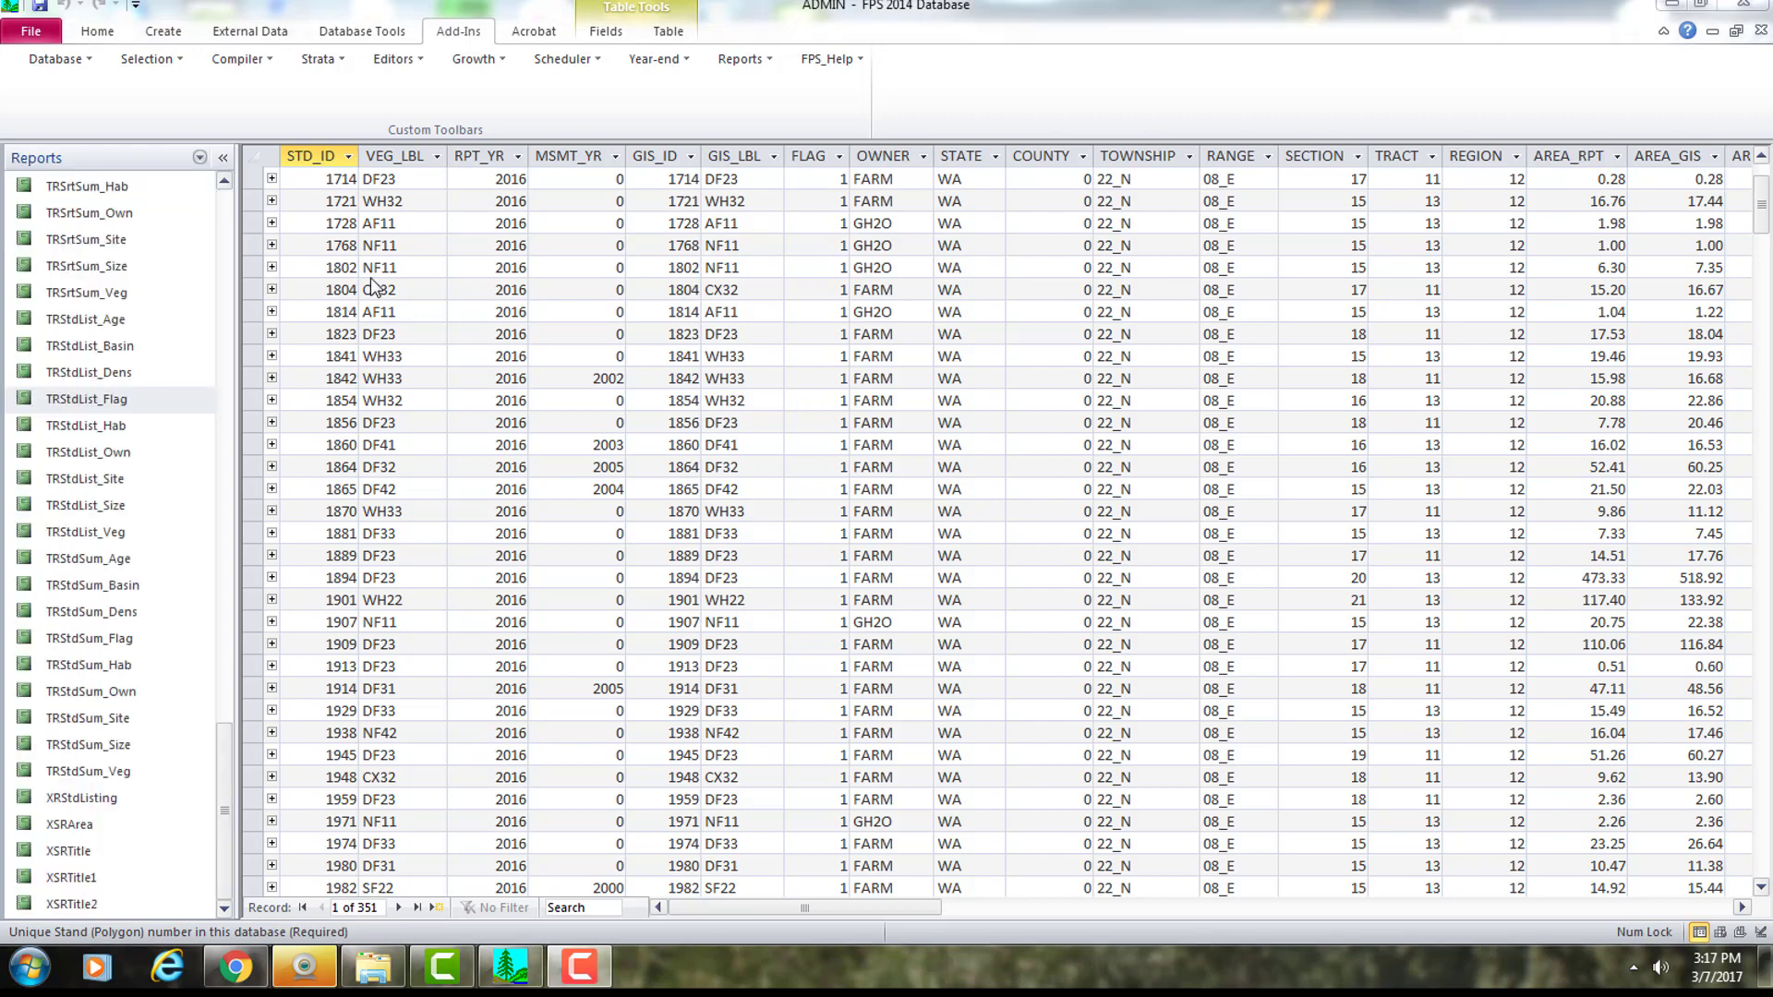
Show the database's reports, open TRStdList_Flag and read through the stand summary for the flagged stands
click(199, 157)
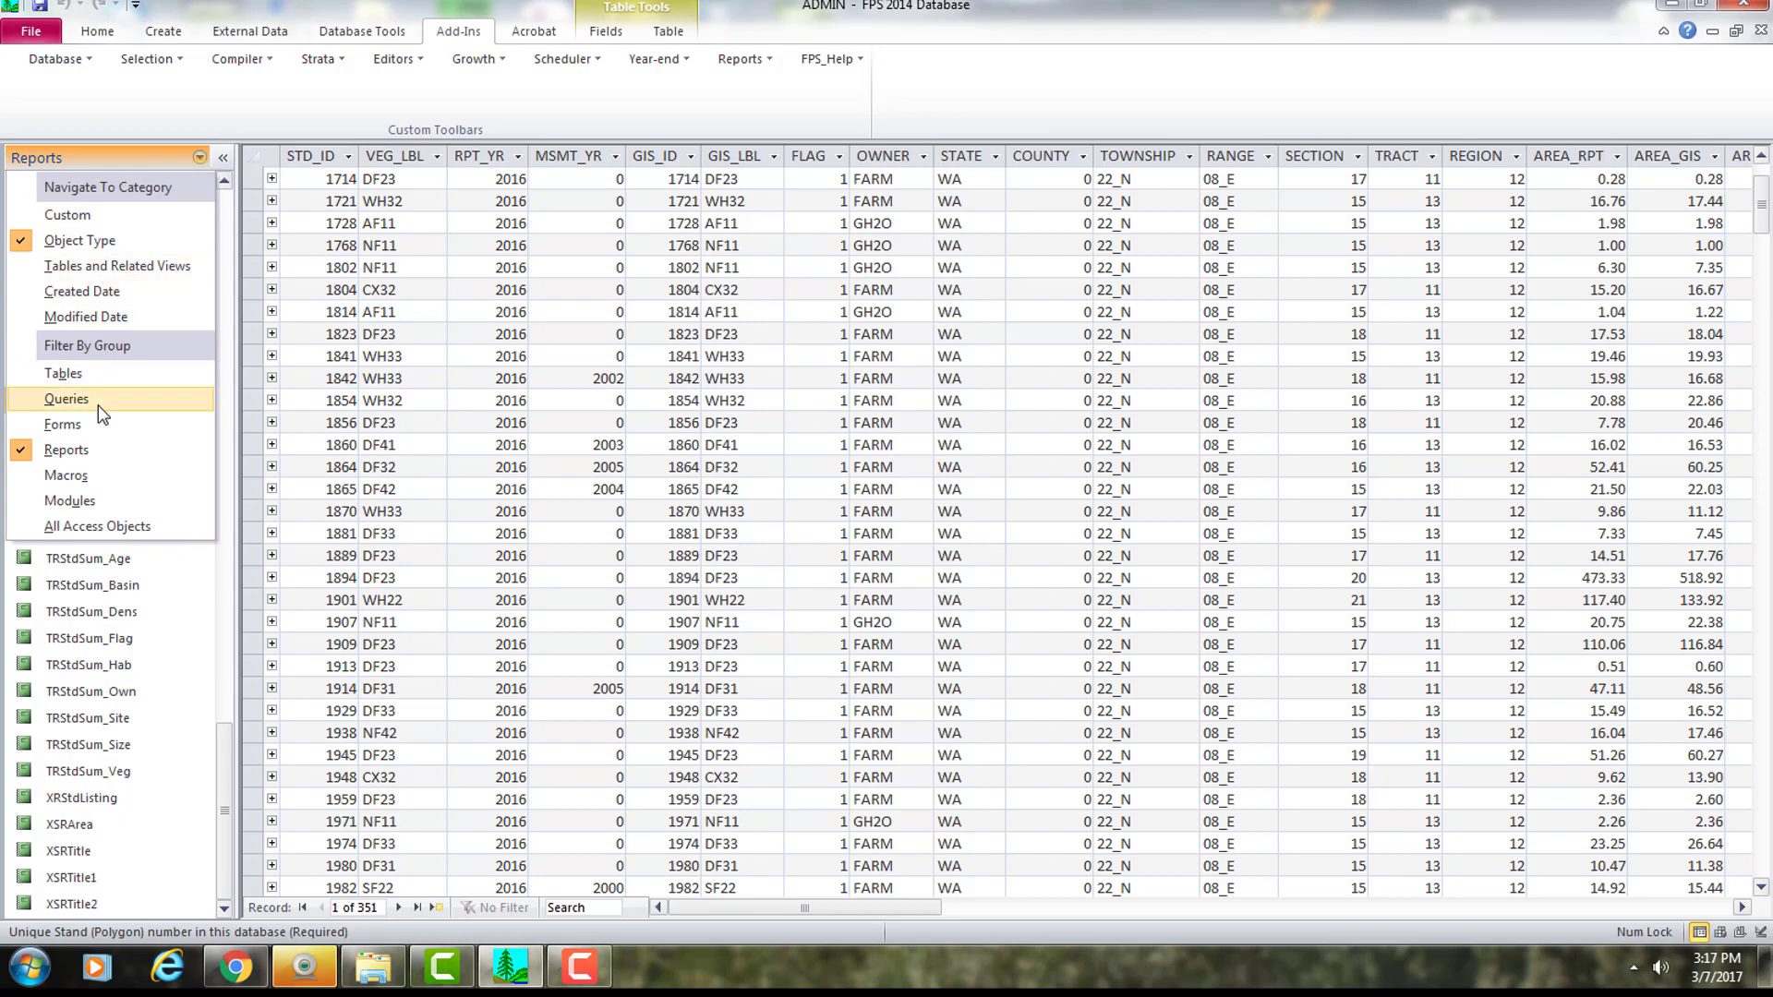
click(98, 452)
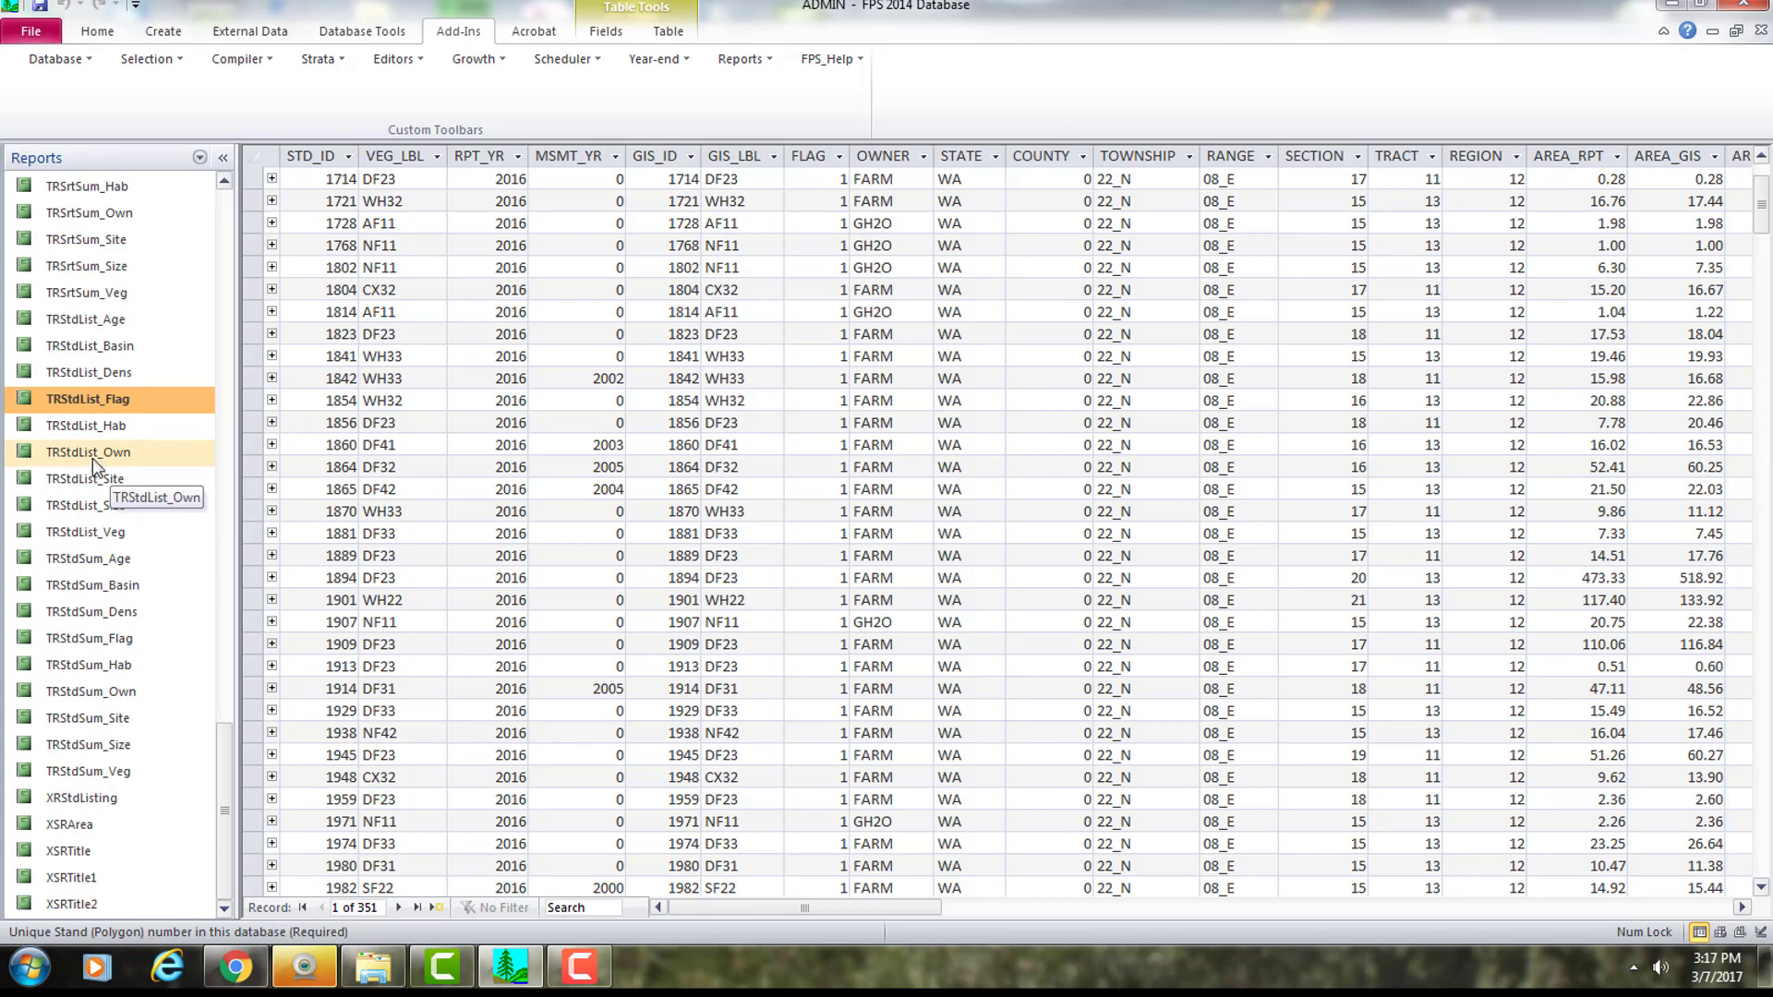
double_click(50, 406)
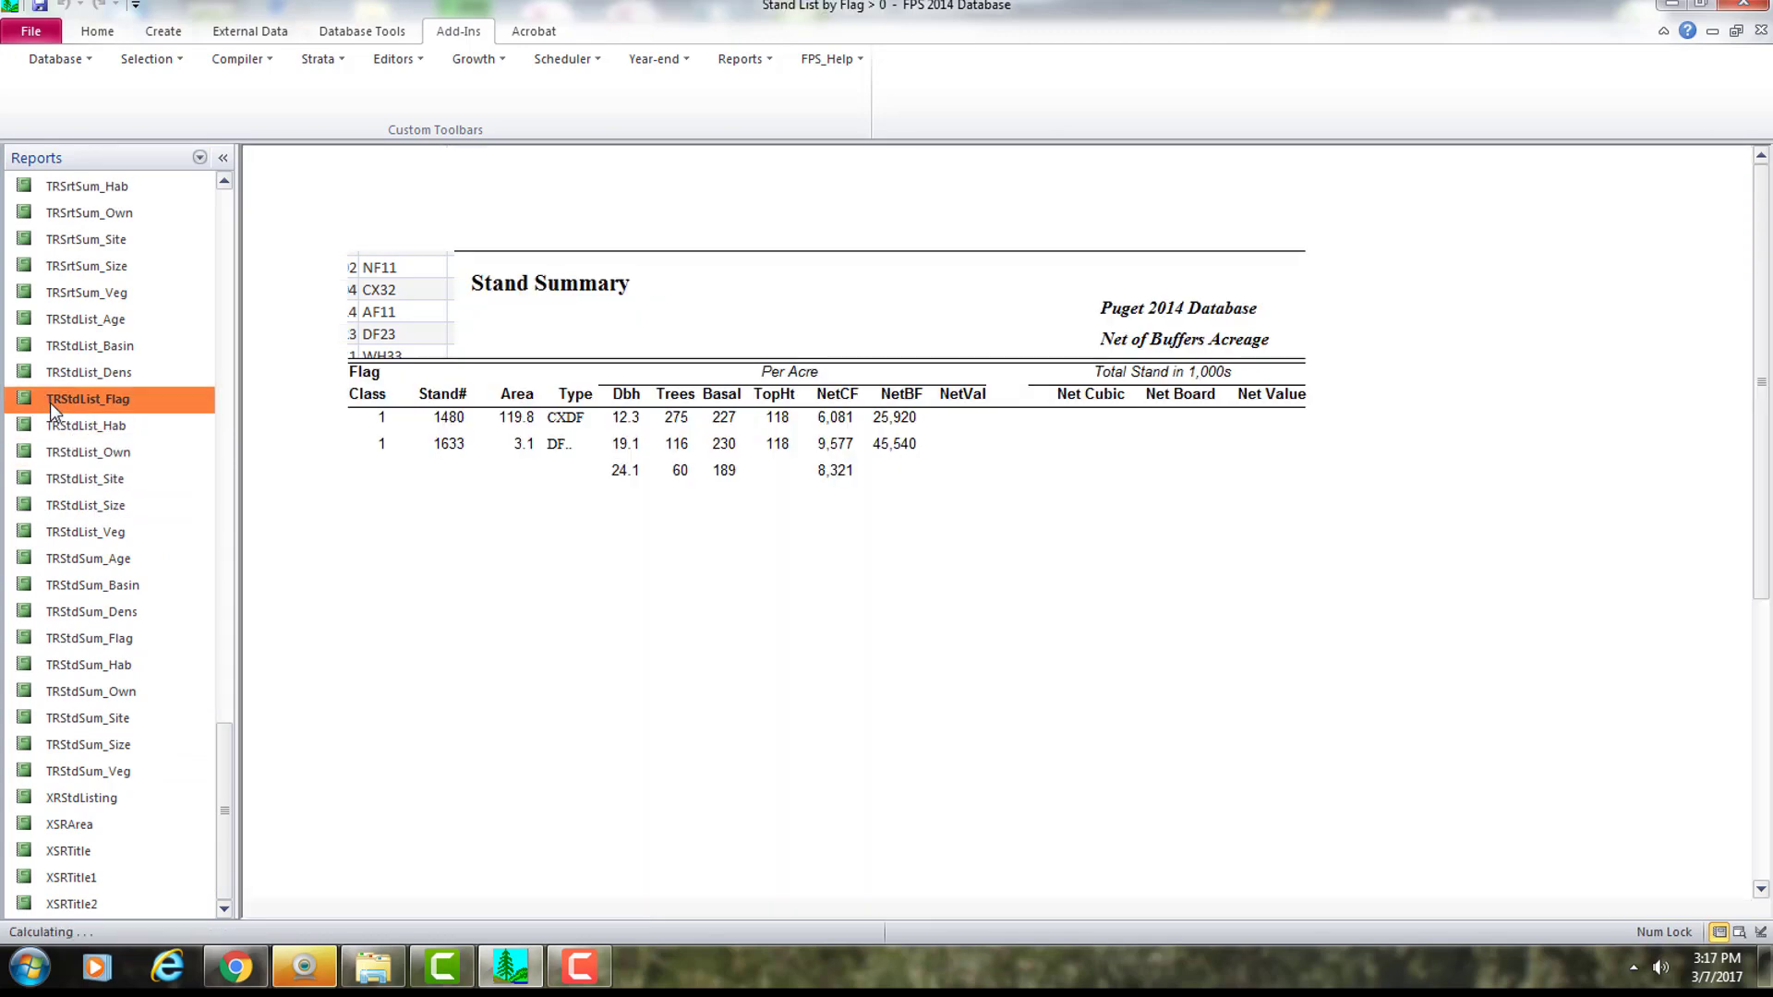
scroll(973, 516, down, 1)
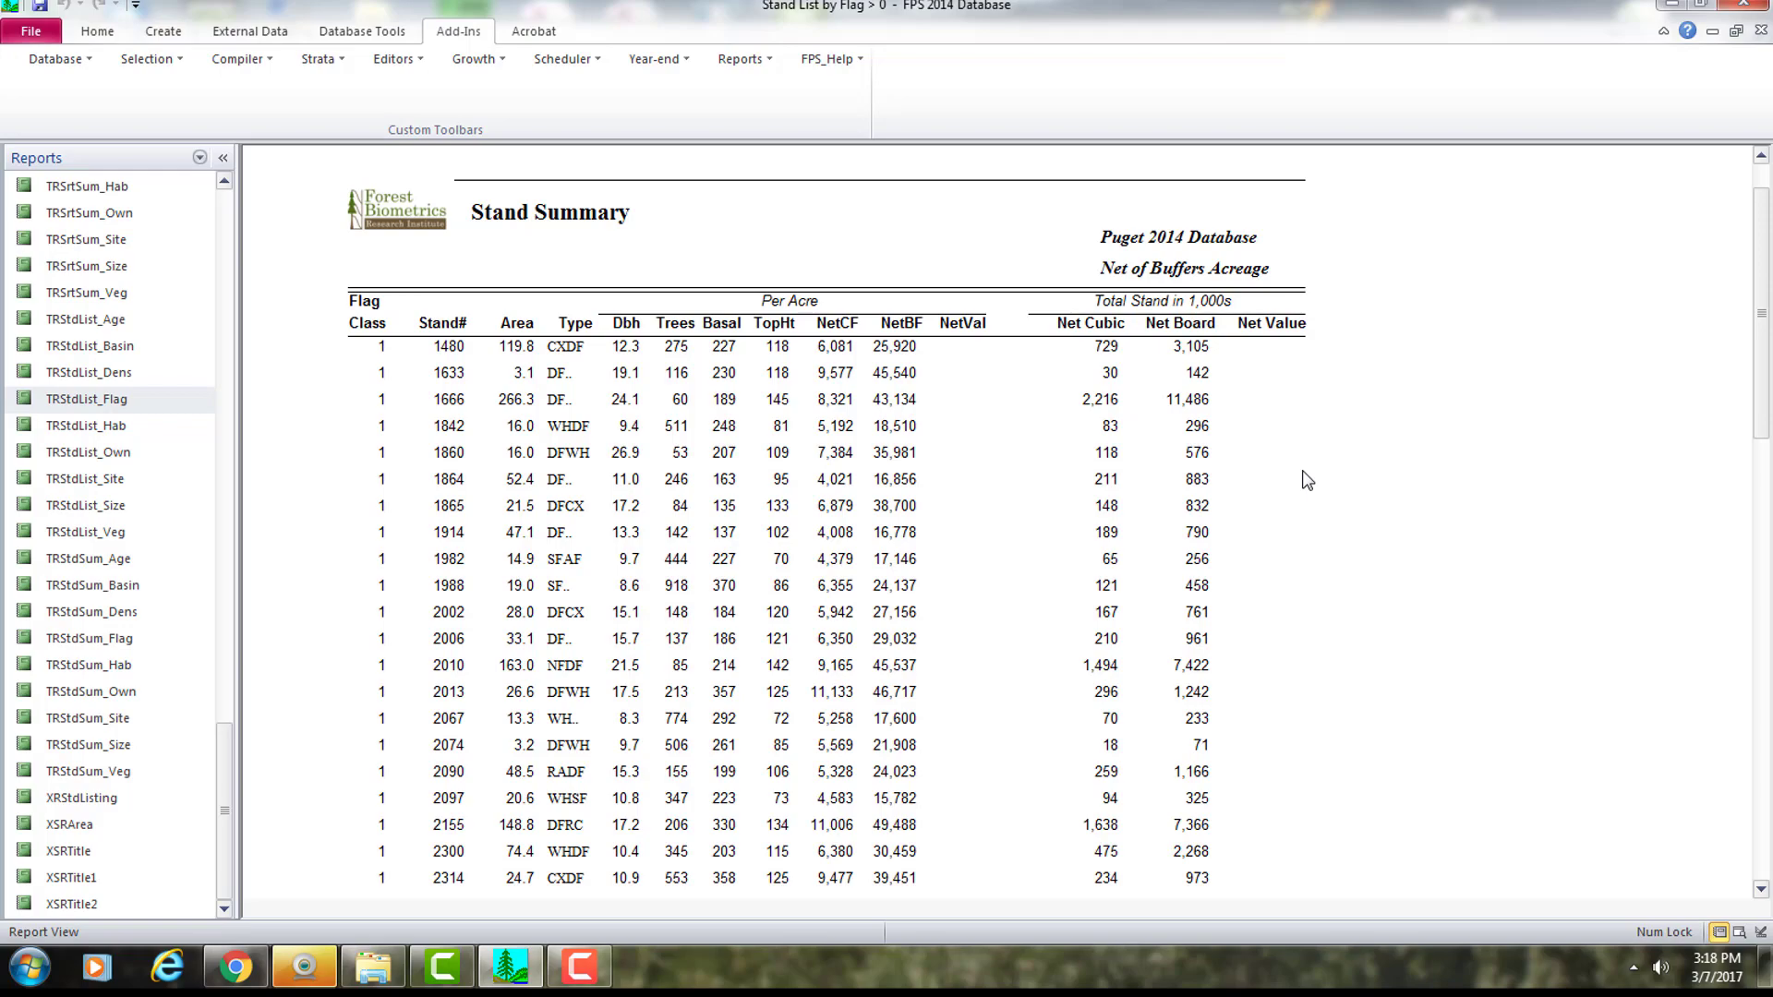
scroll(1308, 480, down, 15)
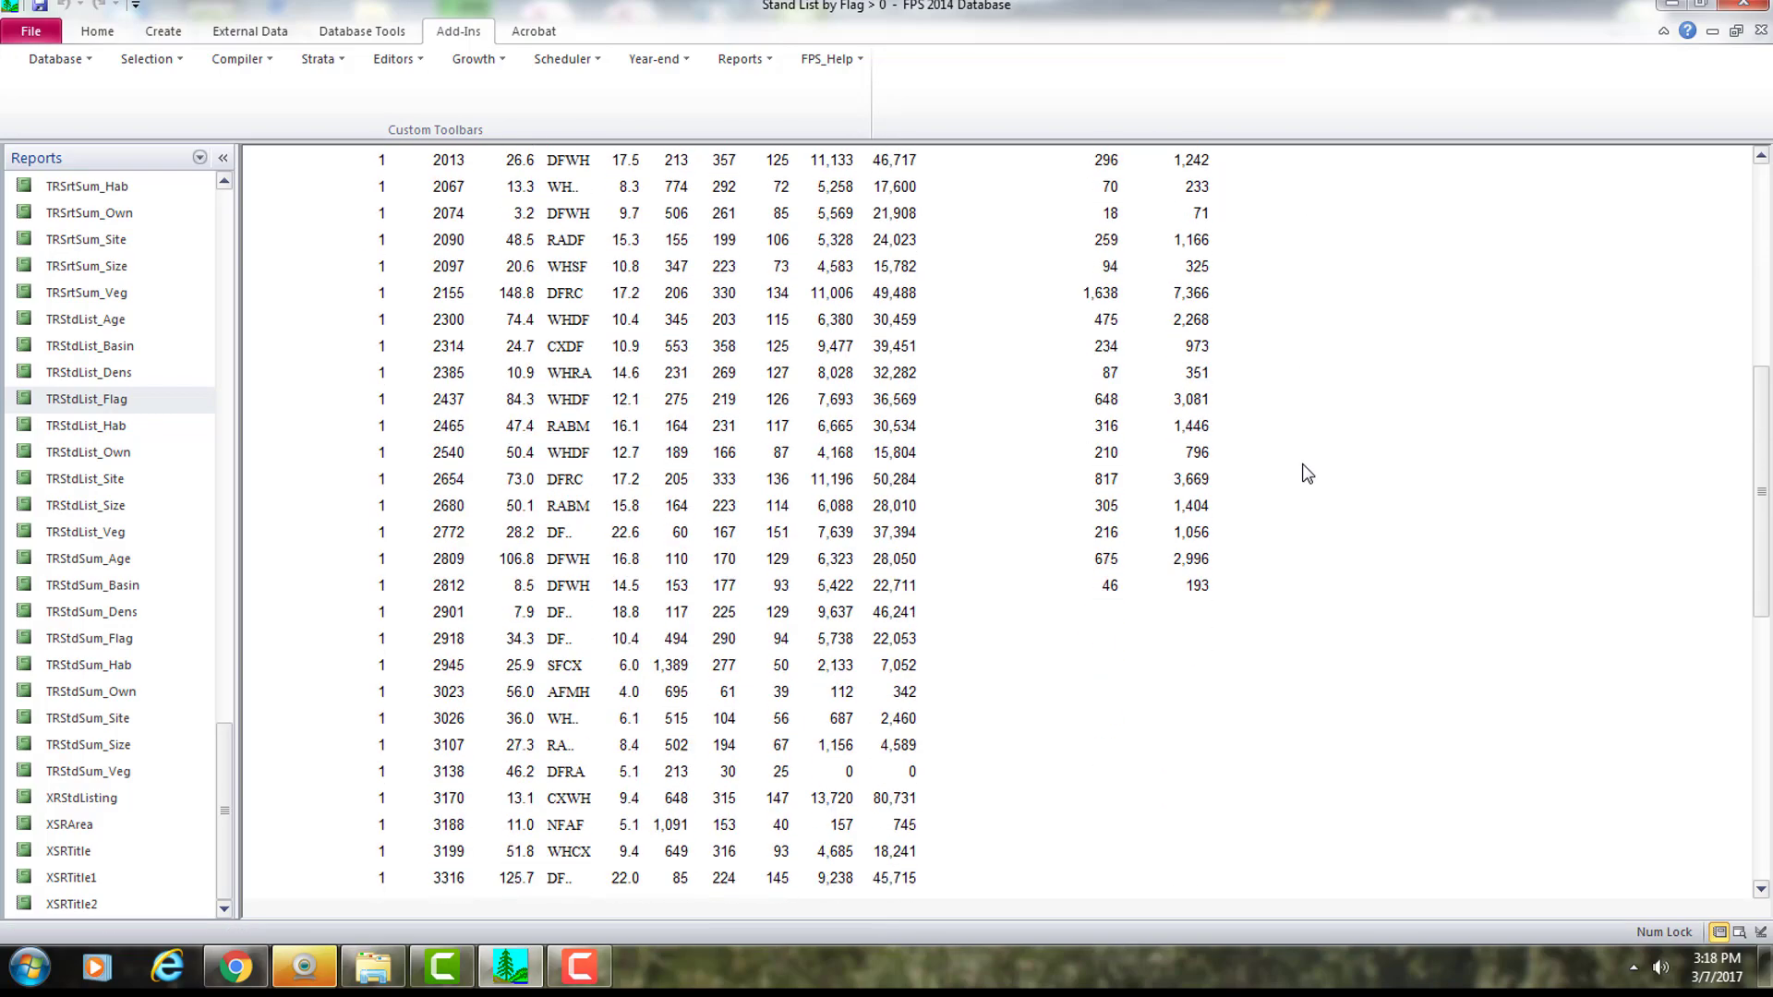